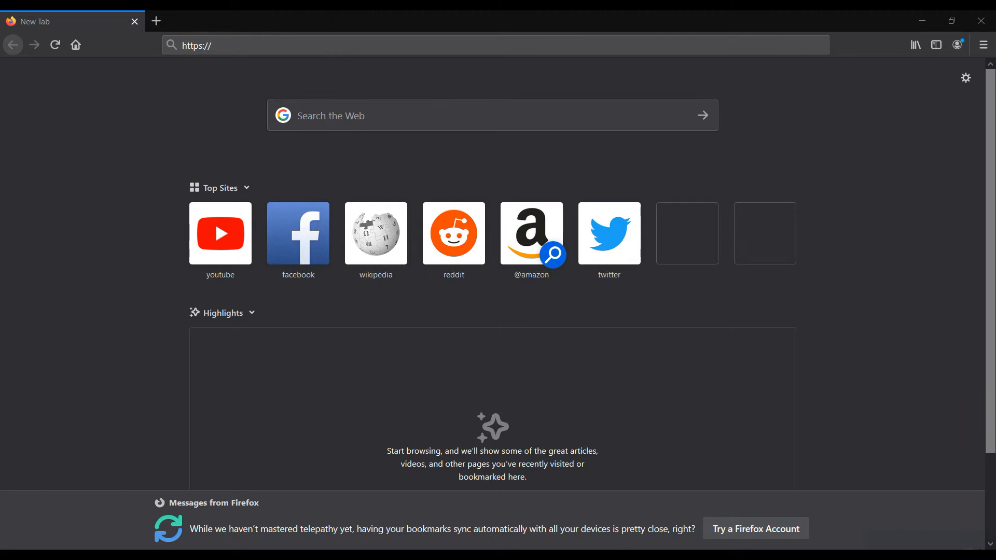
click(367, 44)
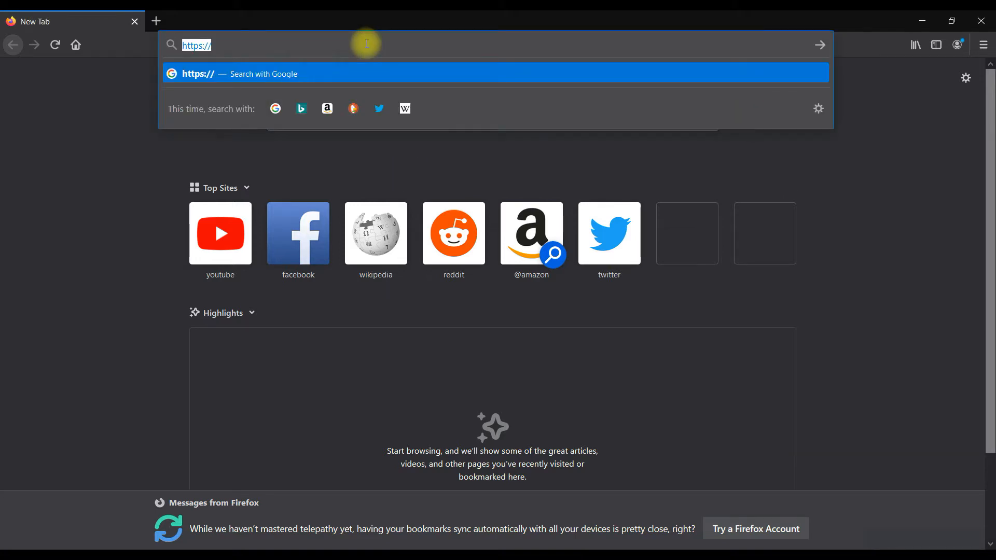
text(https)
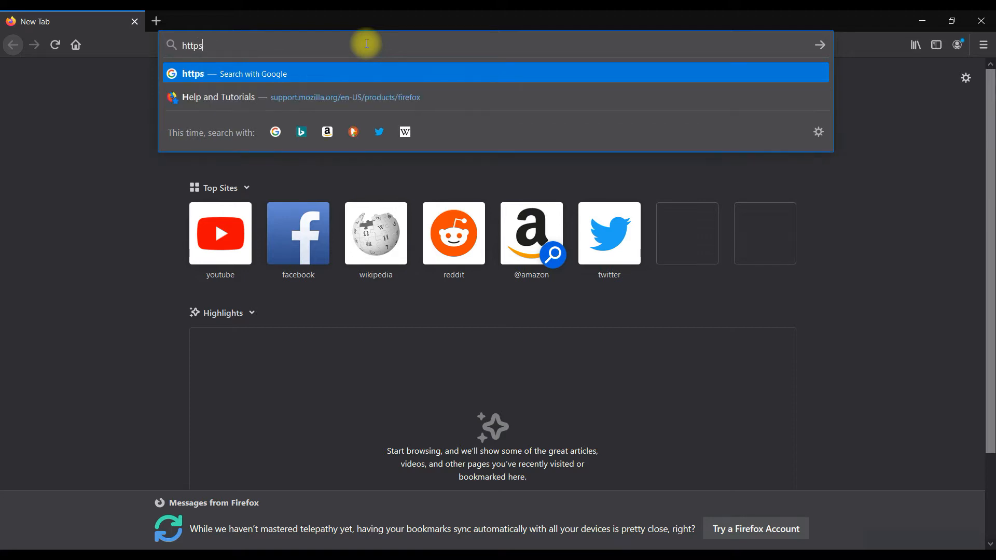
text(://coffe)
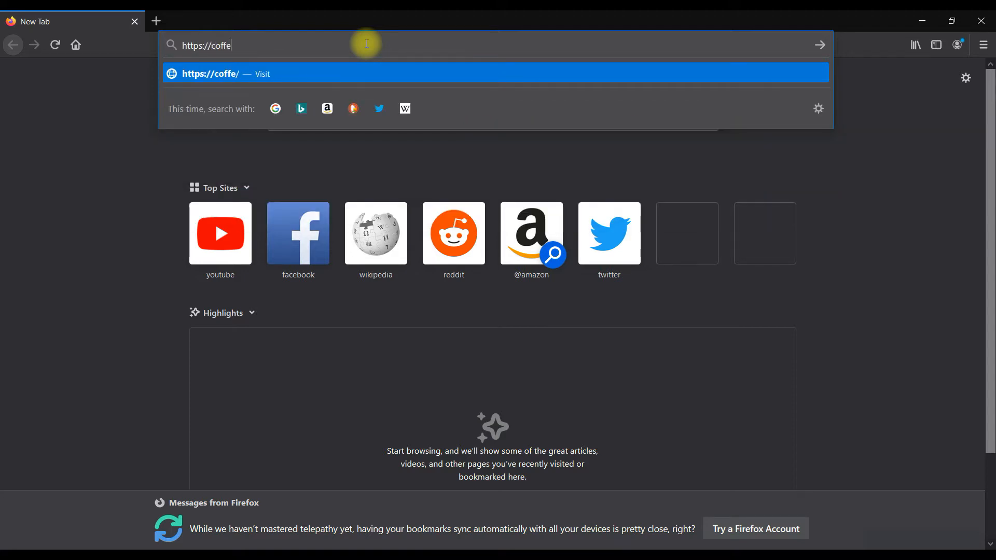
text(eshop.)
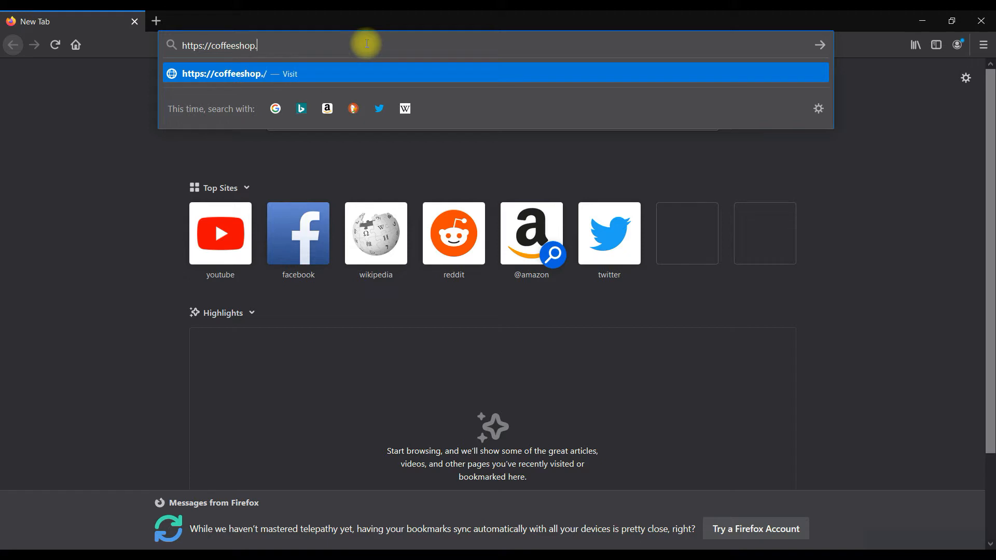
text(build/wp-admin)
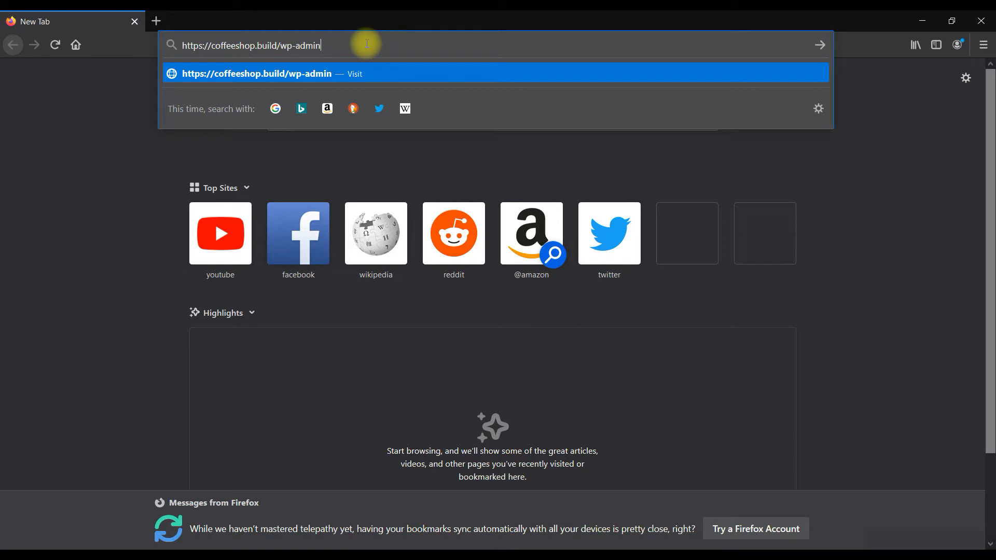
key(Return)
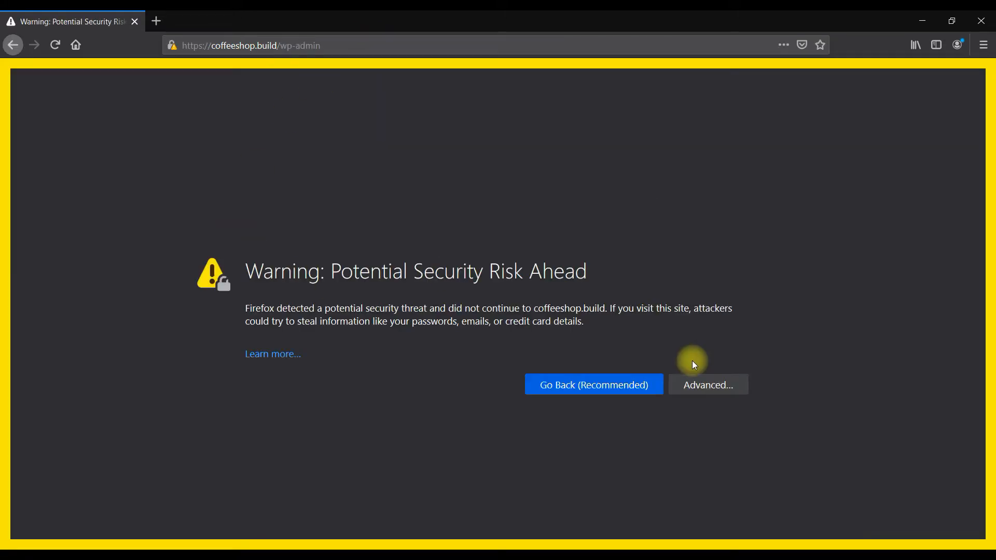
- Accept the security risk for coffeeshop.build and log in with the prefilled credentials, with Remember Me enabled
click(707, 388)
scroll(422, 416, down, 3)
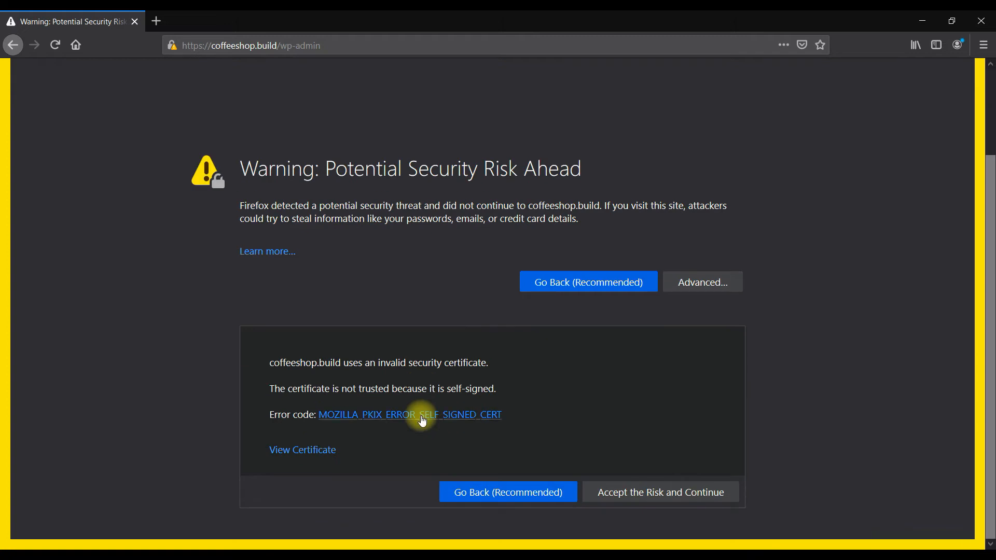
click(685, 499)
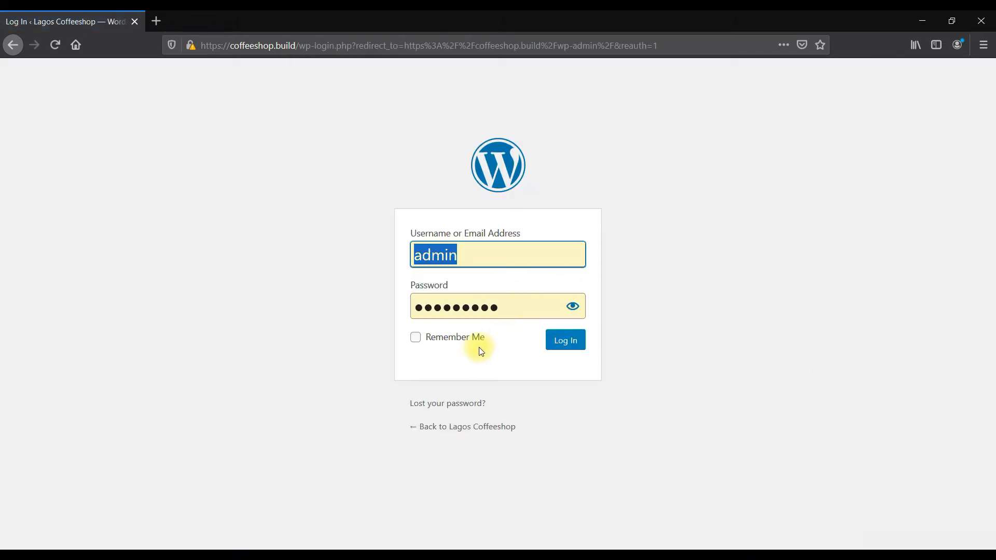
click(416, 338)
click(566, 341)
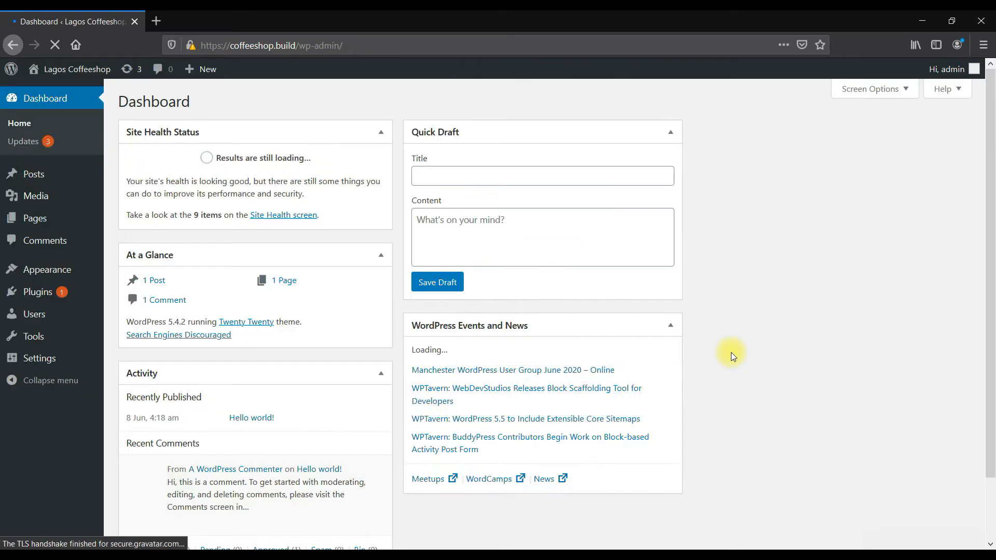
- Create a new post from the All Posts list and title it "How to make coffee"
mouse_move(47, 175)
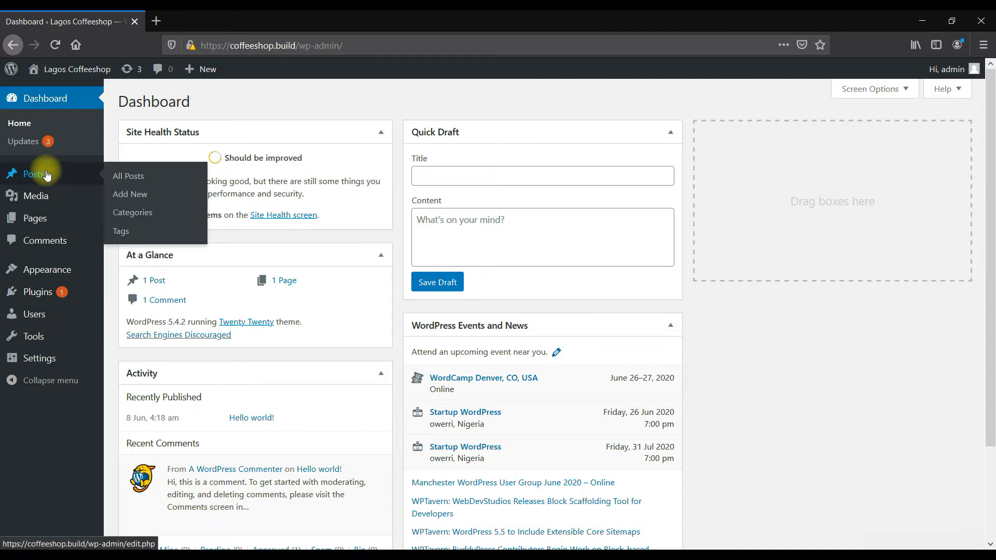
click(134, 181)
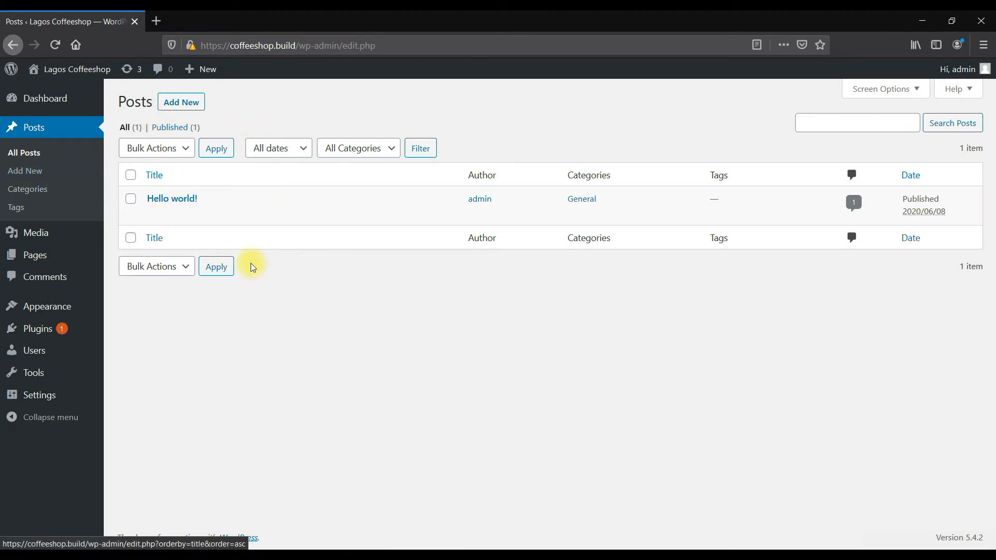
mouse_move(156, 221)
click(192, 111)
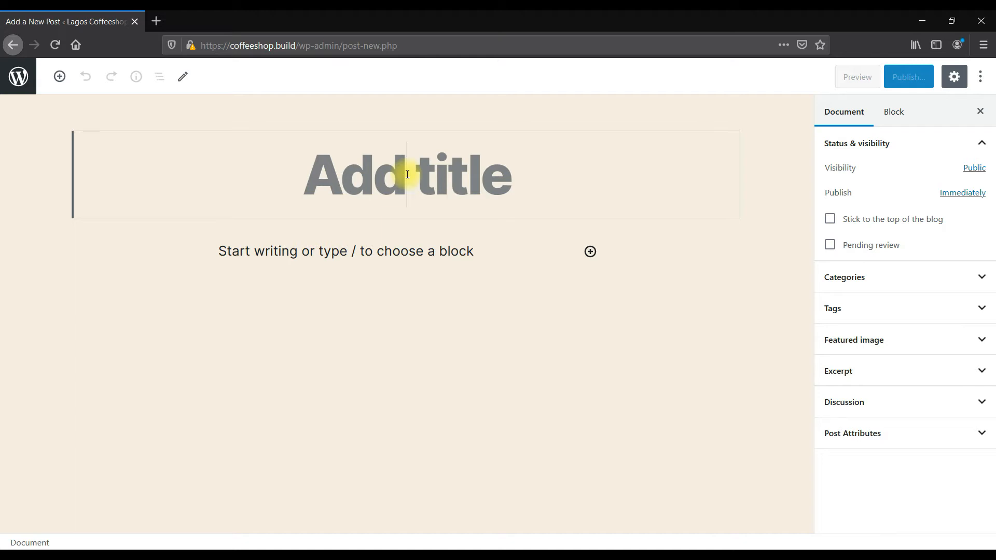
text(How to make )
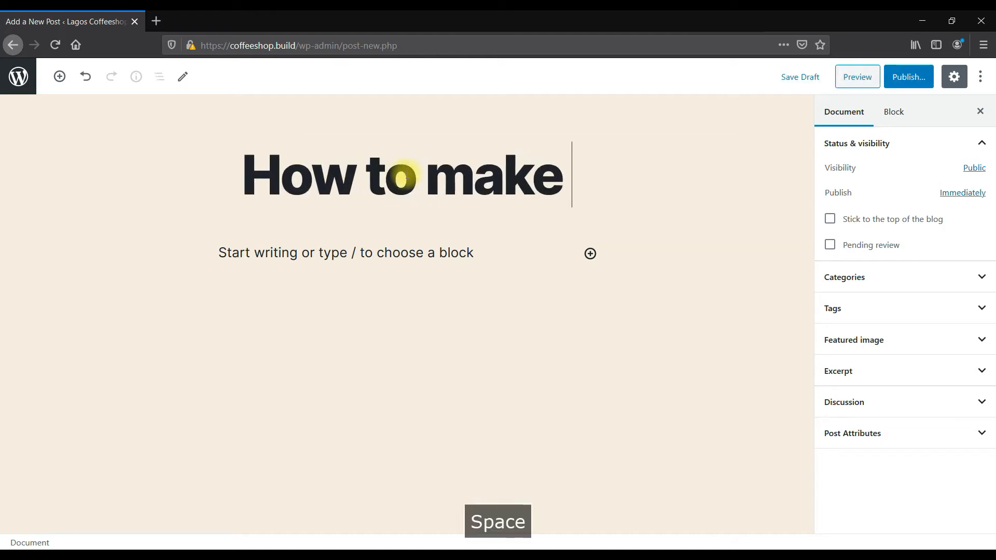
text(coffee)
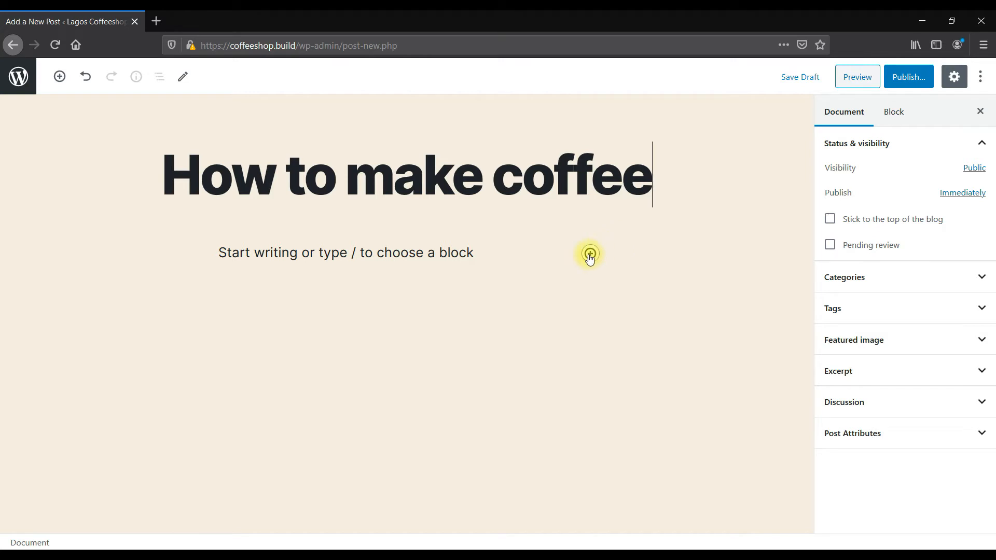
- Write the paragraph "Do you know how to make coffee?" below the post title
click(341, 257)
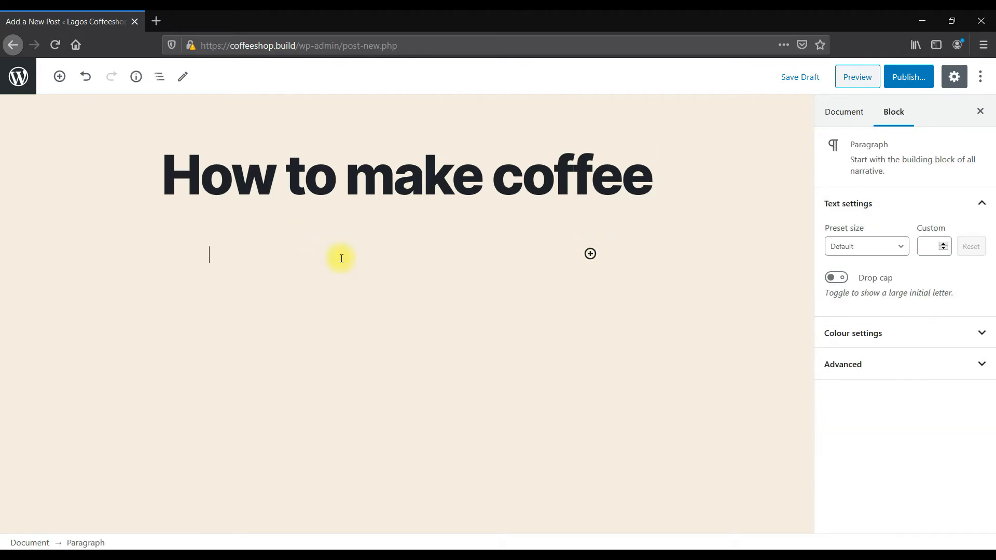
text(Do you know how to make co)
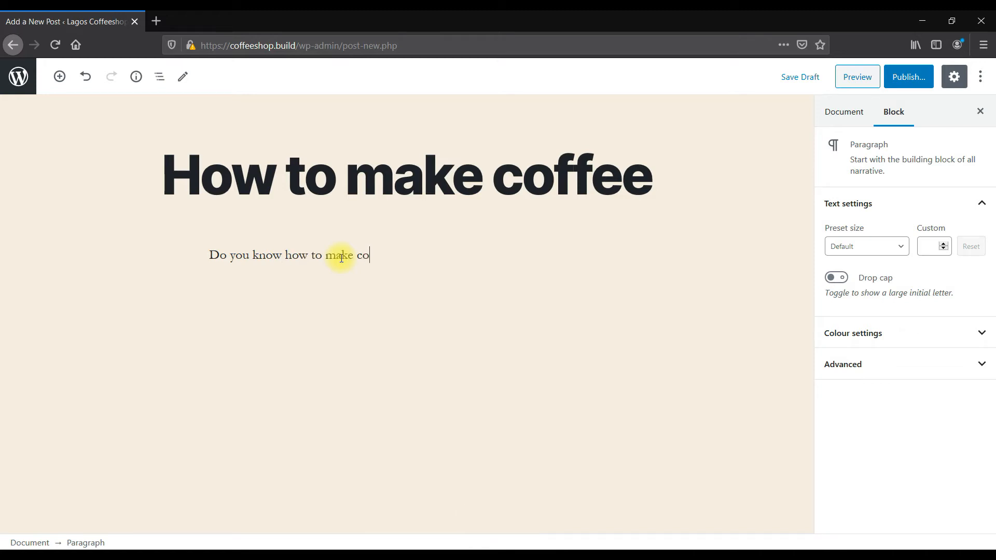
text(ffee?)
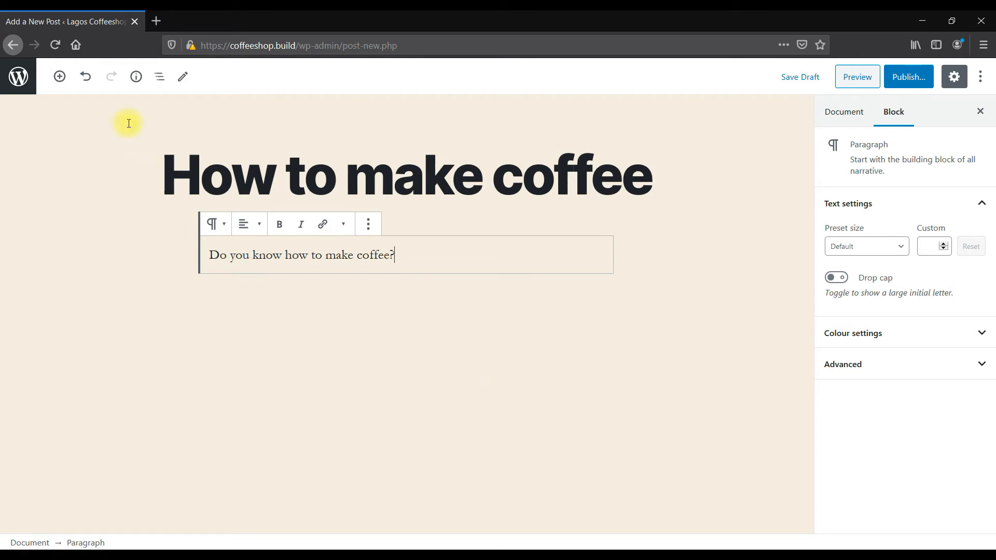
- Search the block library for "image" and insert an Image block below the paragraph
click(58, 81)
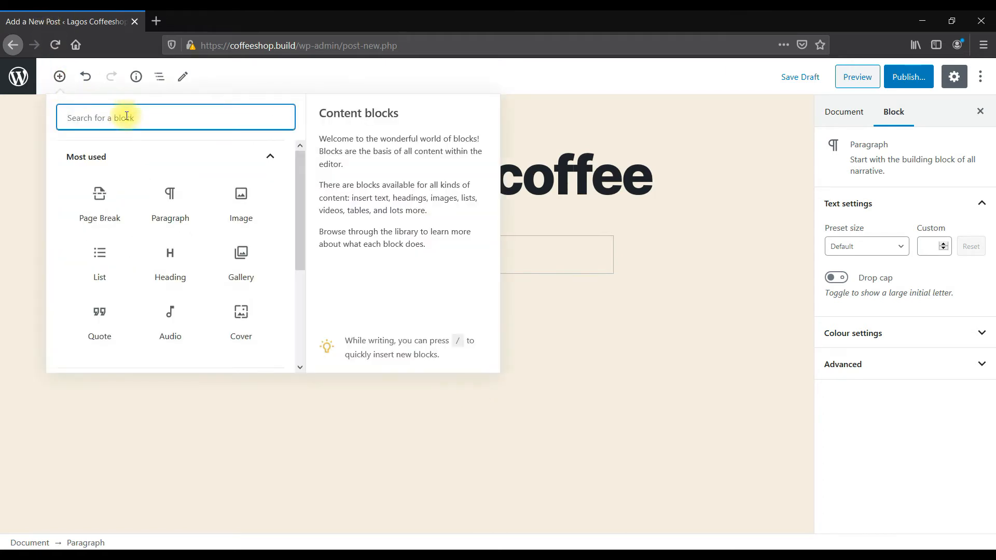
text(image)
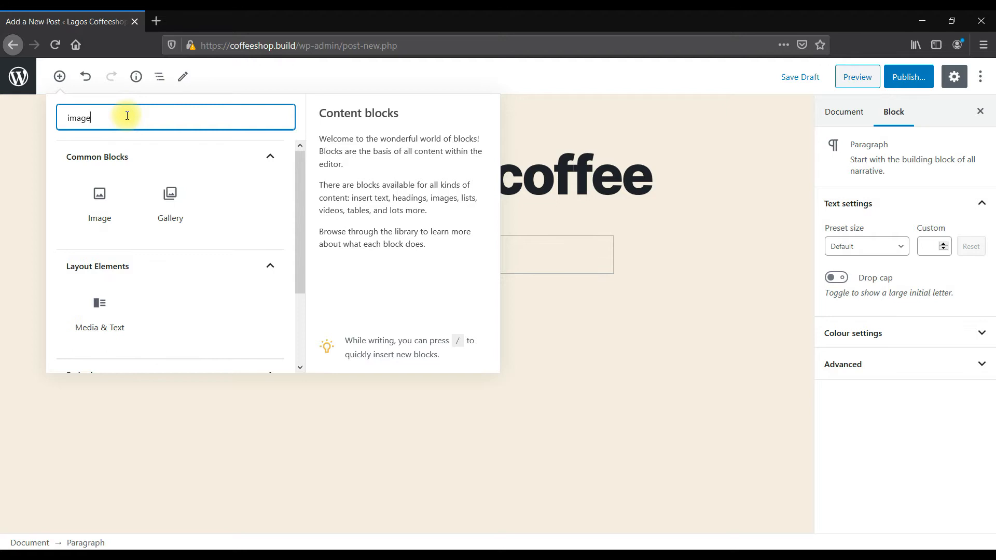
mouse_move(101, 205)
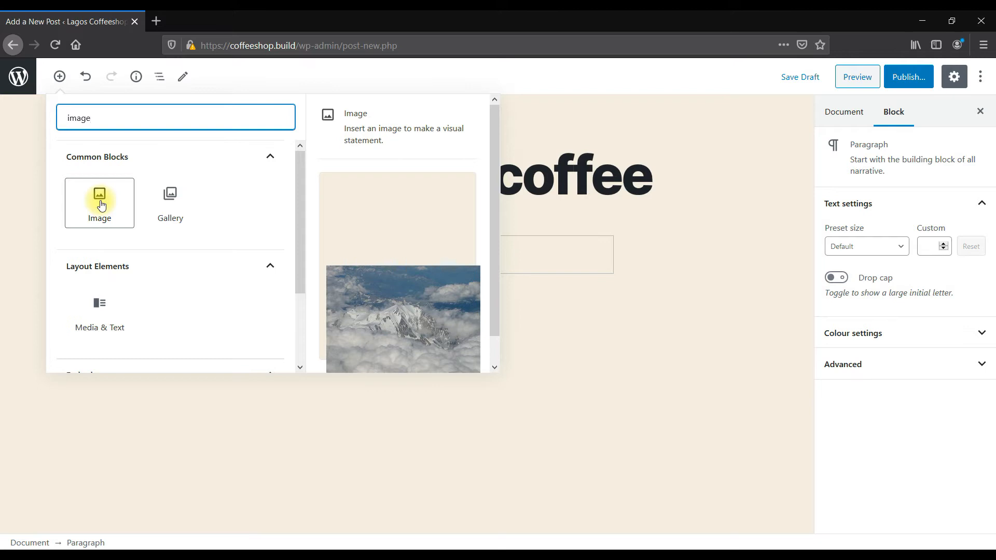
mouse_move(171, 200)
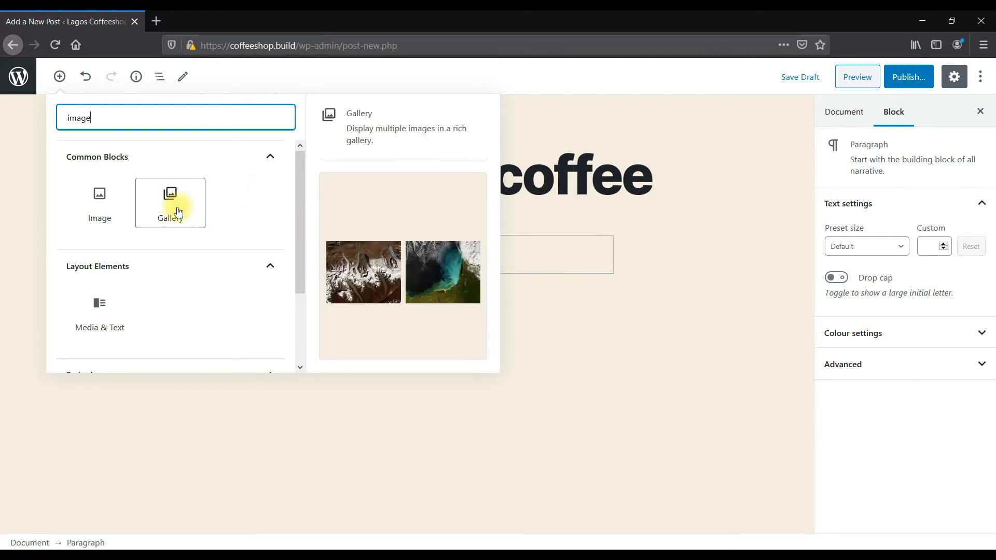
click(103, 197)
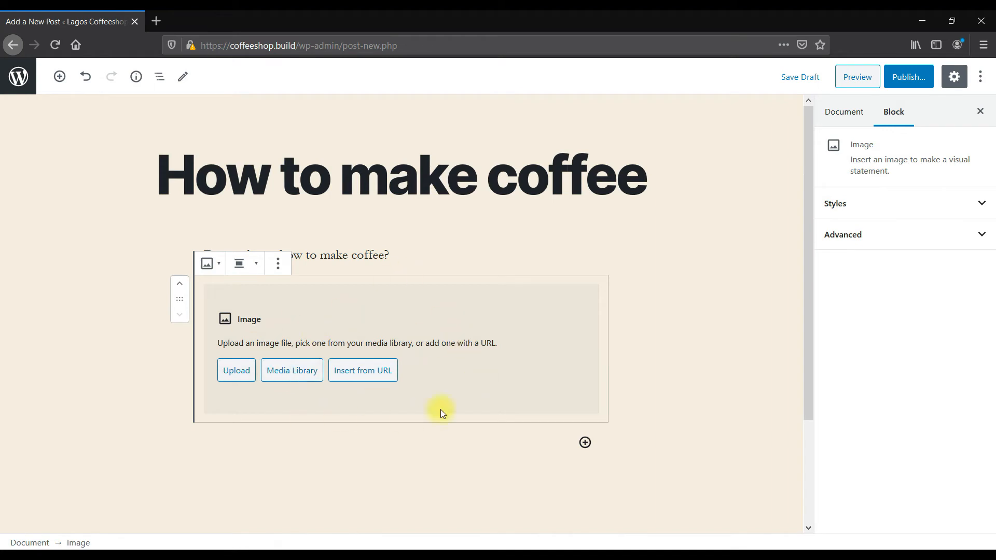
click(241, 379)
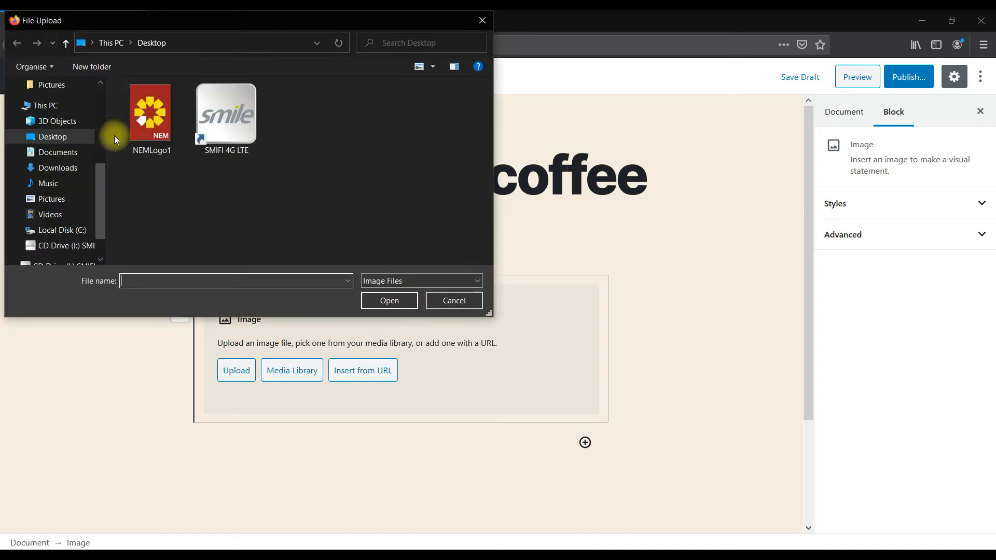
click(78, 167)
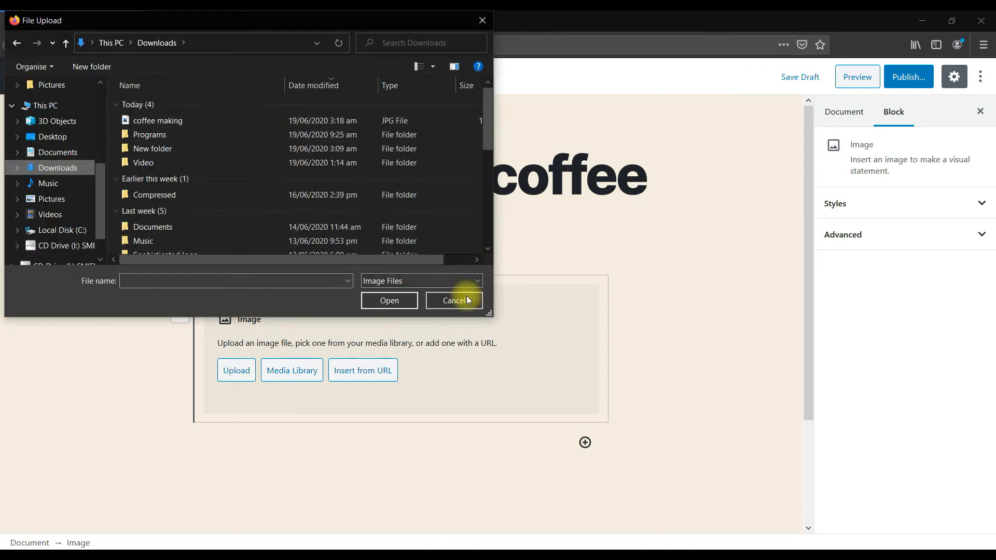
click(465, 297)
- Add the "coffee making" JPG from File Explorer's Downloads folder to the media library and place it in the Image block
click(289, 374)
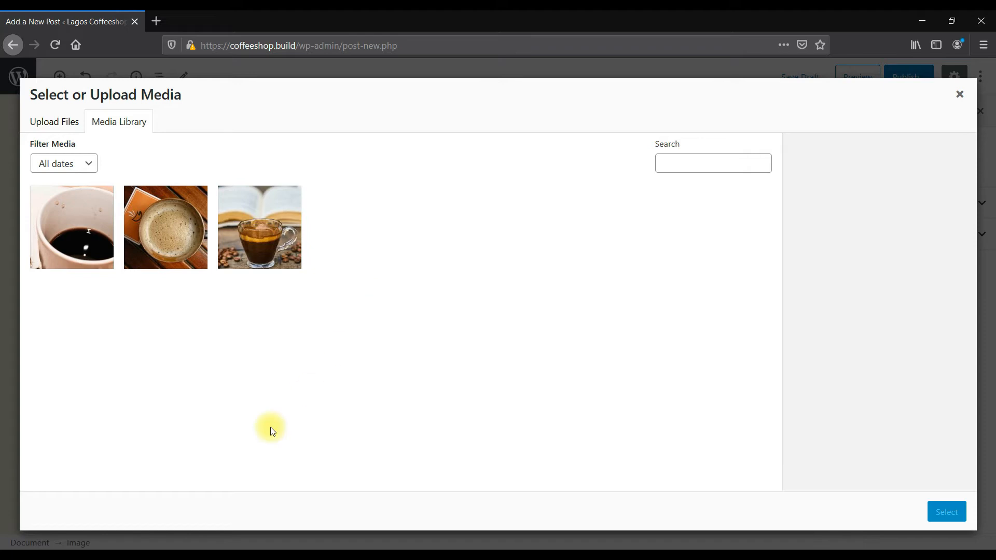
click(160, 555)
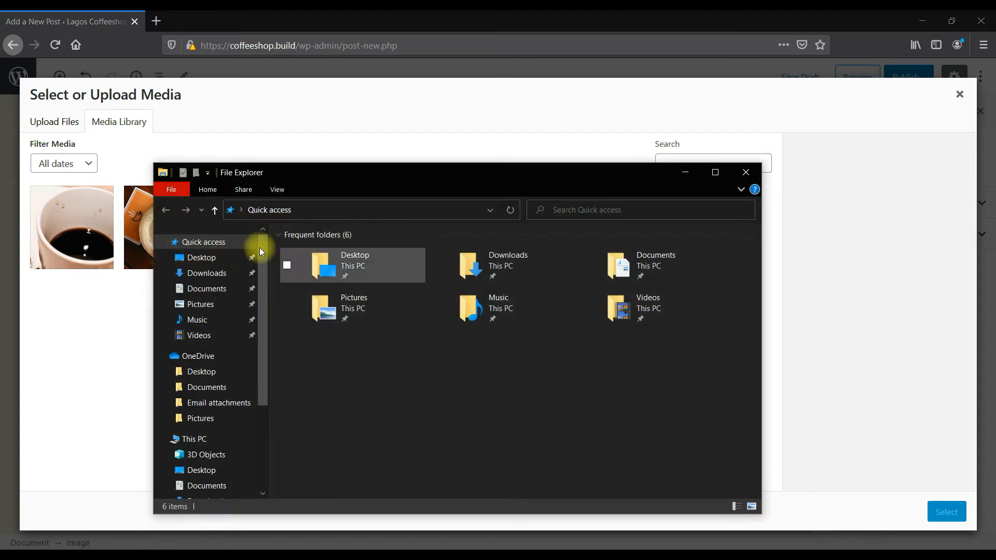
click(223, 274)
click(326, 268)
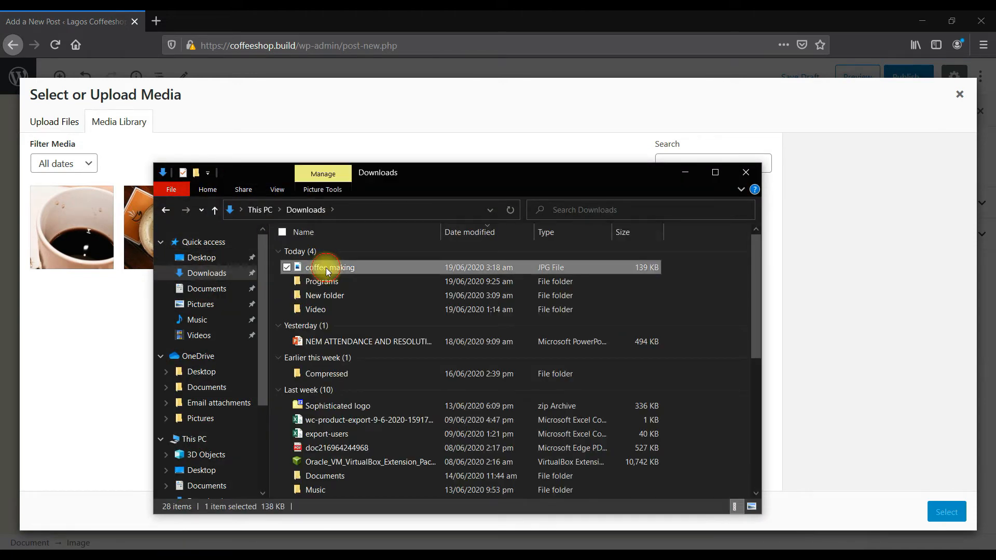
click(277, 188)
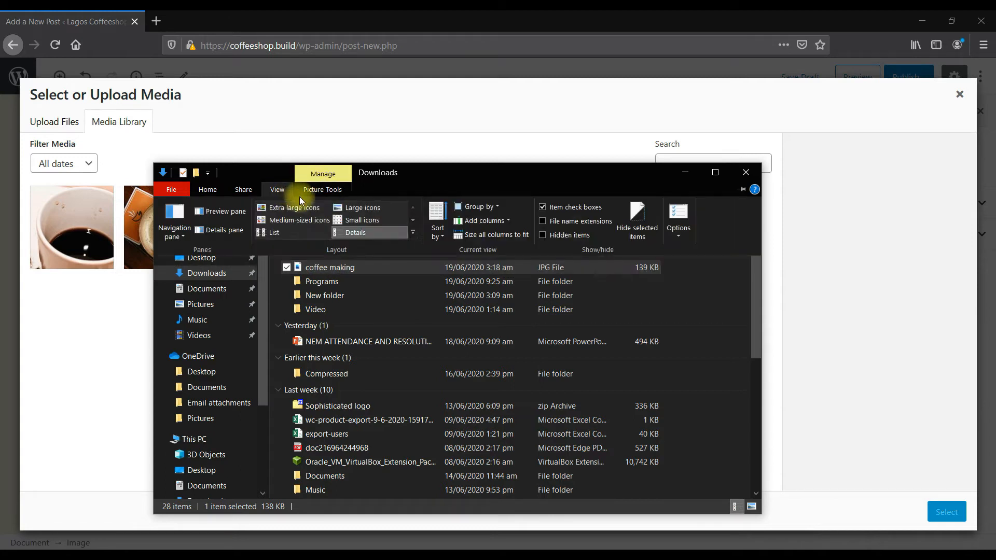
click(349, 209)
drag(325, 282, 93, 338)
click(250, 145)
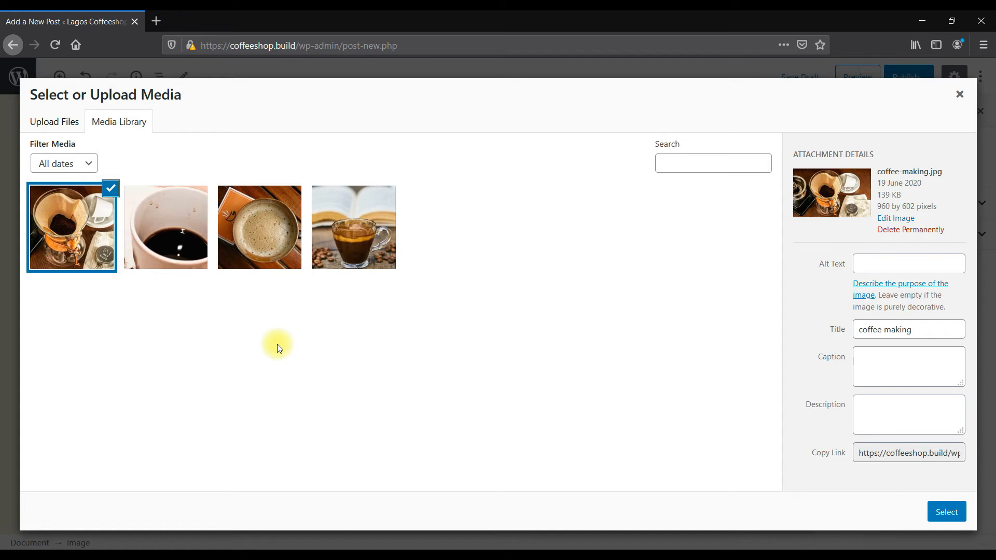
click(947, 511)
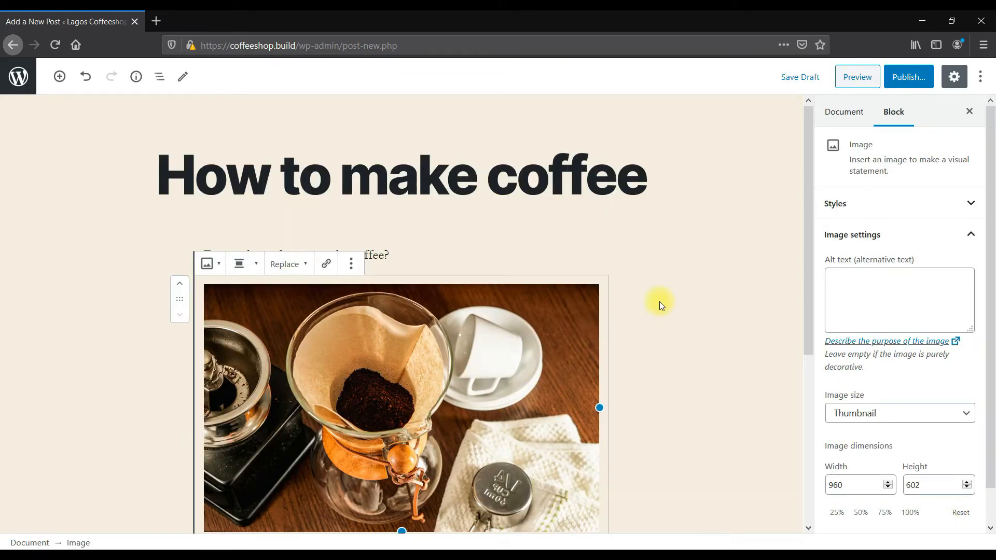
- Caption the coffee-making image "Powdered Coffee"
scroll(660, 304, down, 3)
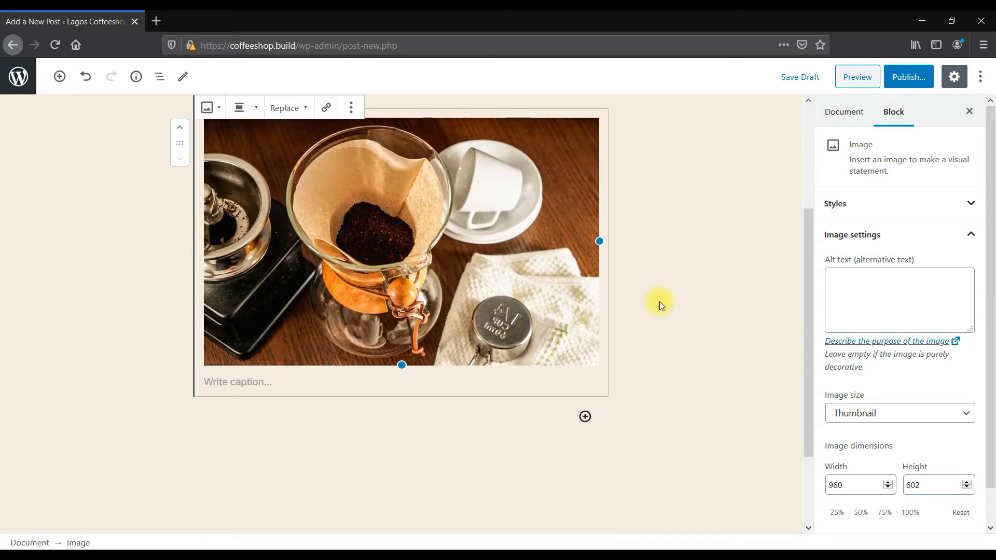
click(250, 383)
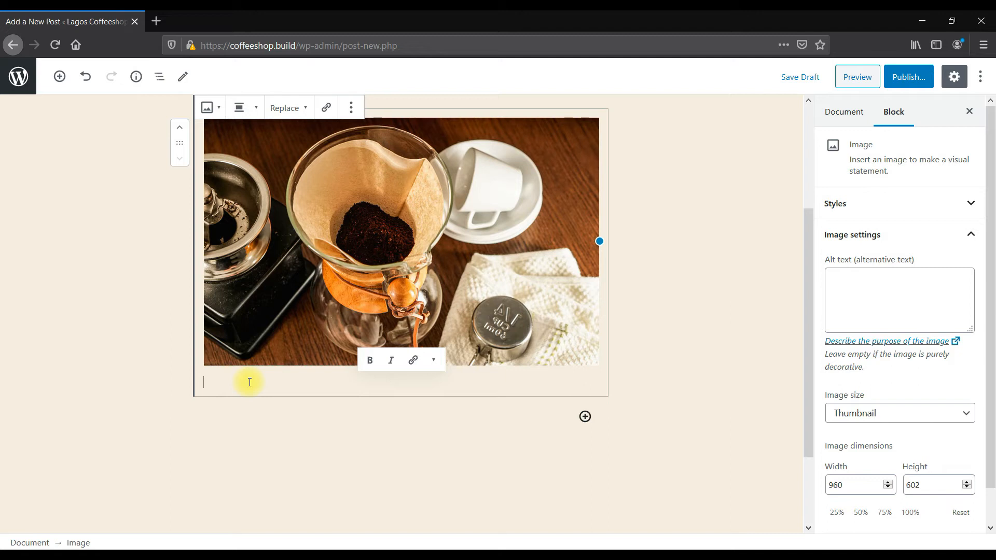
text(Power)
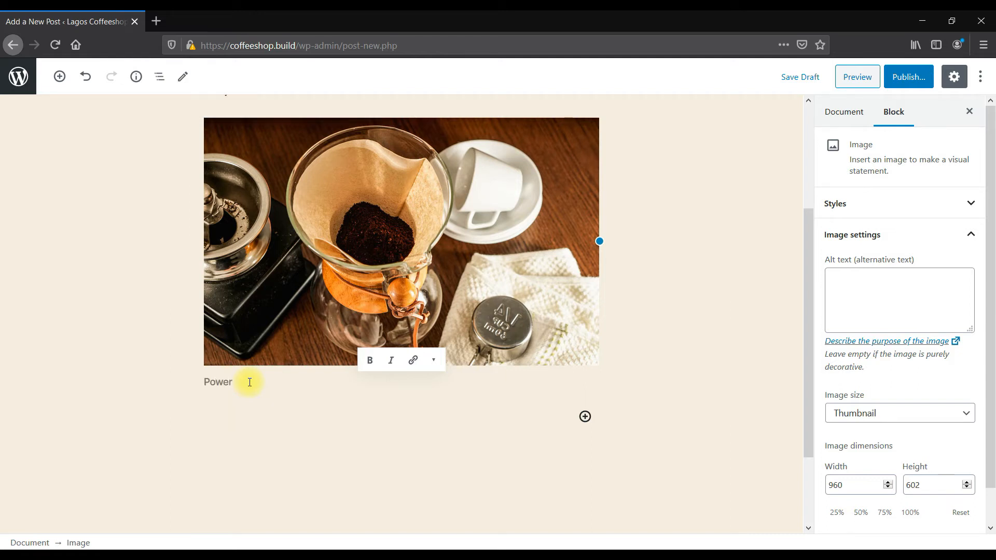
key(BackSpace)
key(BackSpace)
text(dered COffe)
key(BackSpace)
key(BackSpace)
key(BackSpace)
key(BackSpace)
text(offee)
click(472, 246)
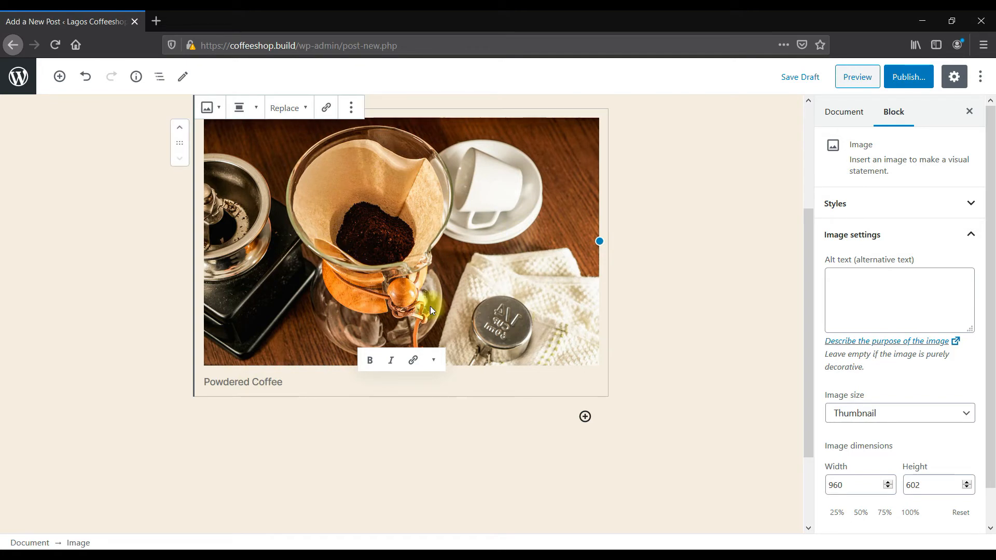
scroll(704, 349, down, 3)
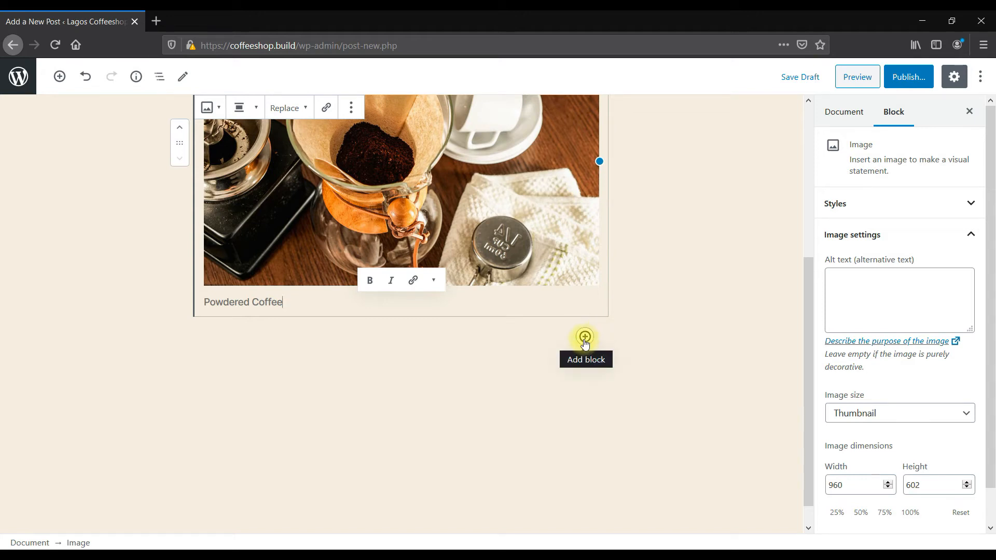
- Search the block library for "list" and insert a List block below the captioned image
click(585, 338)
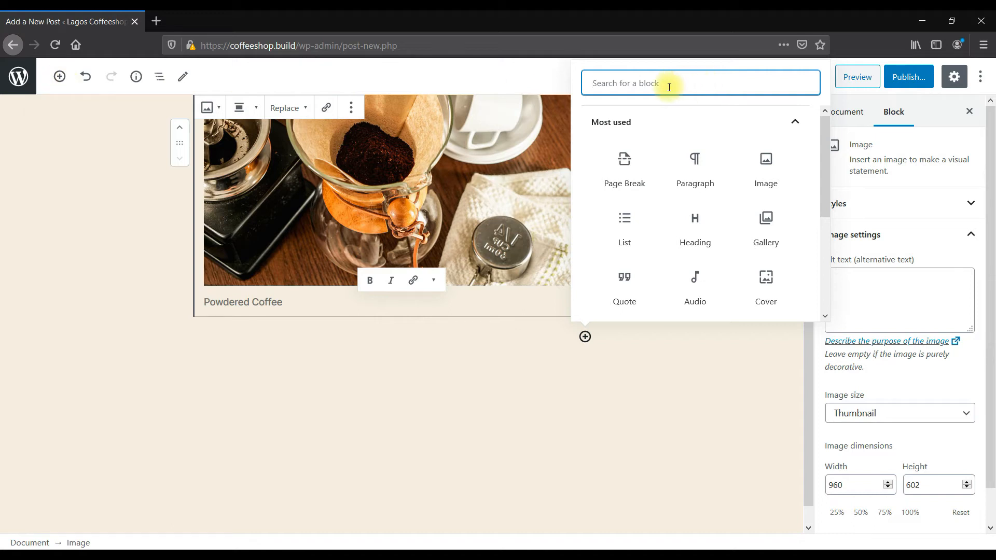
text(list)
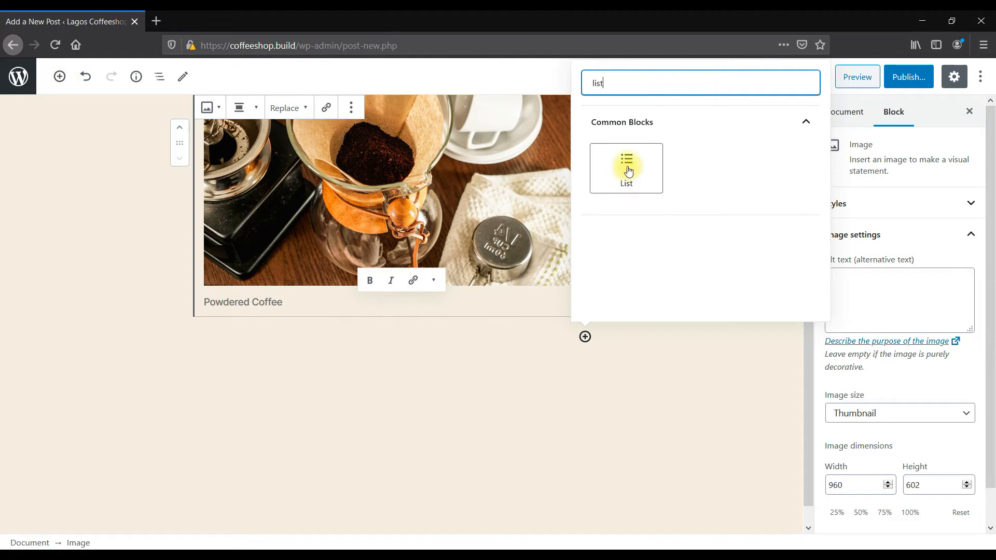
click(627, 169)
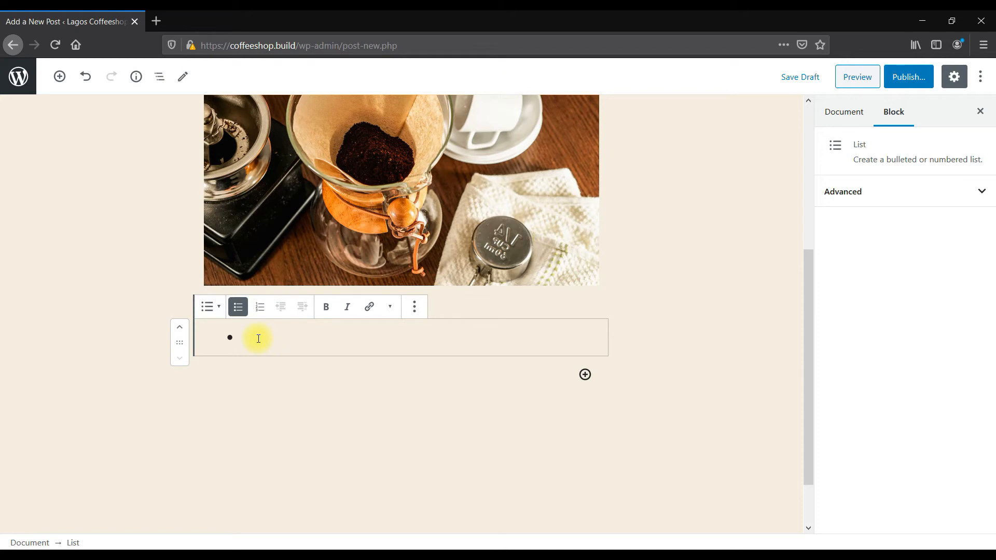
- Enter the first three list items: "Boil water", "Wash the cup" and "Add the powder to the cup"
text(B)
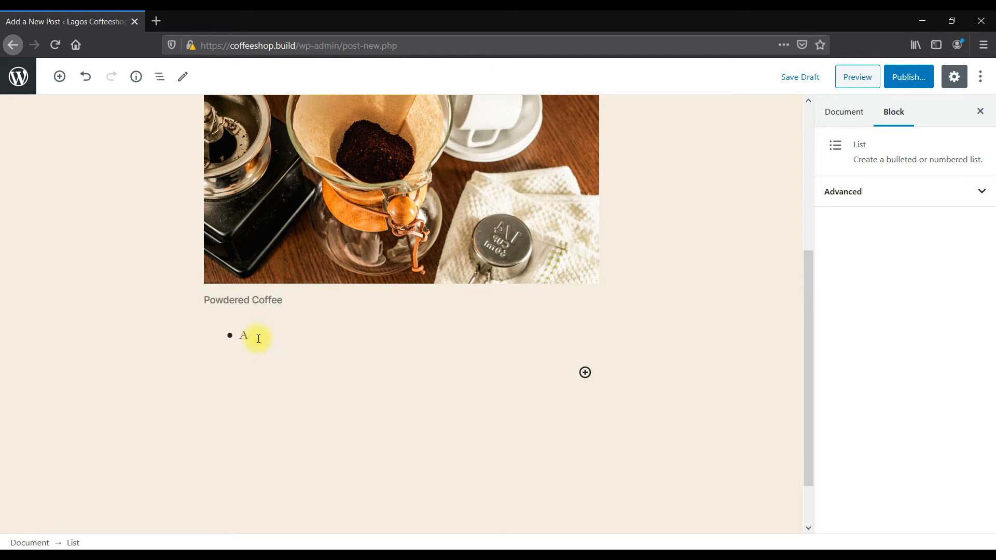
text(oil water)
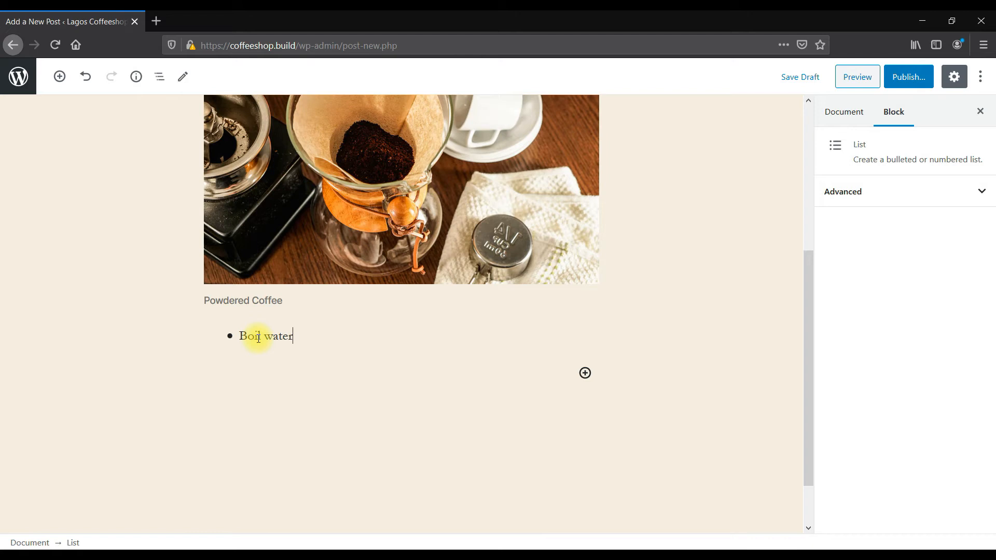
key(Return)
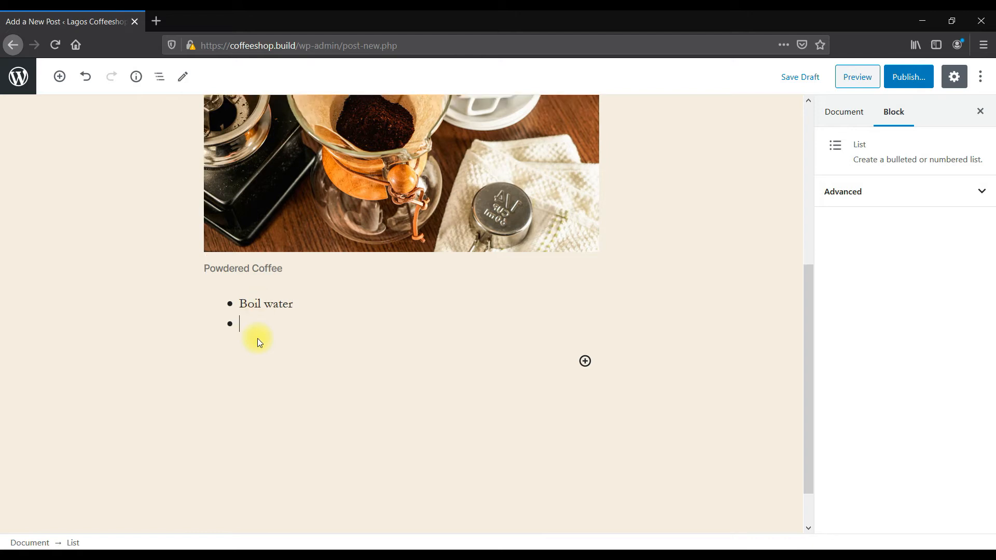
text(Wash the cup)
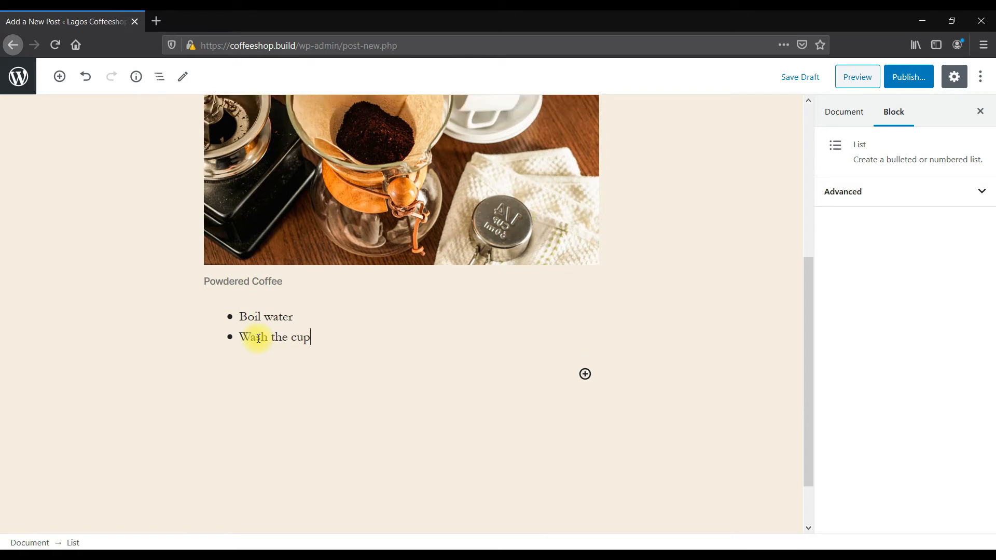
key(Return)
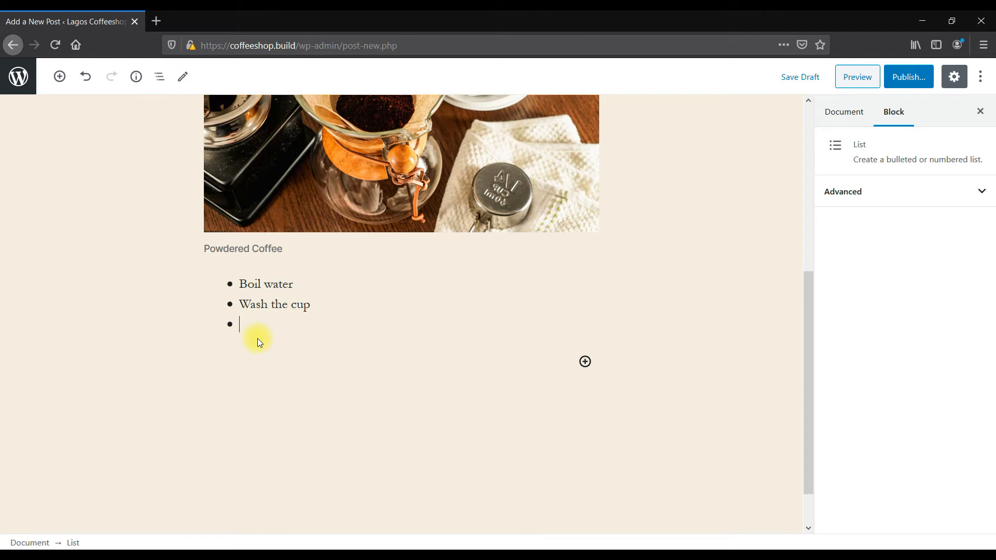
text(Add the poweder to the cup)
key(Return)
- Add three more list items: "Add milk", "Add the hot water" and "Stir to taste"
text(Add milk)
key(Return)
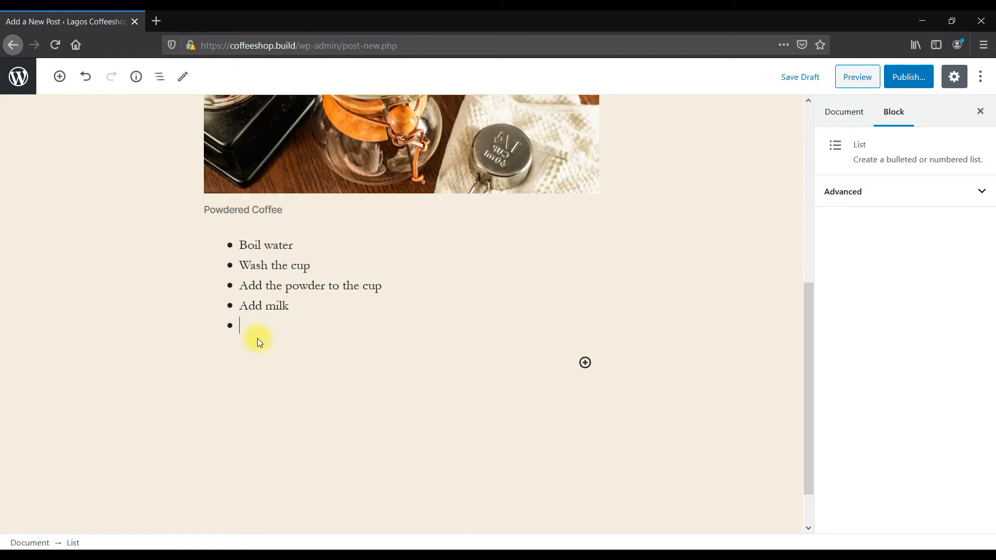
text(Add the hot water)
key(Return)
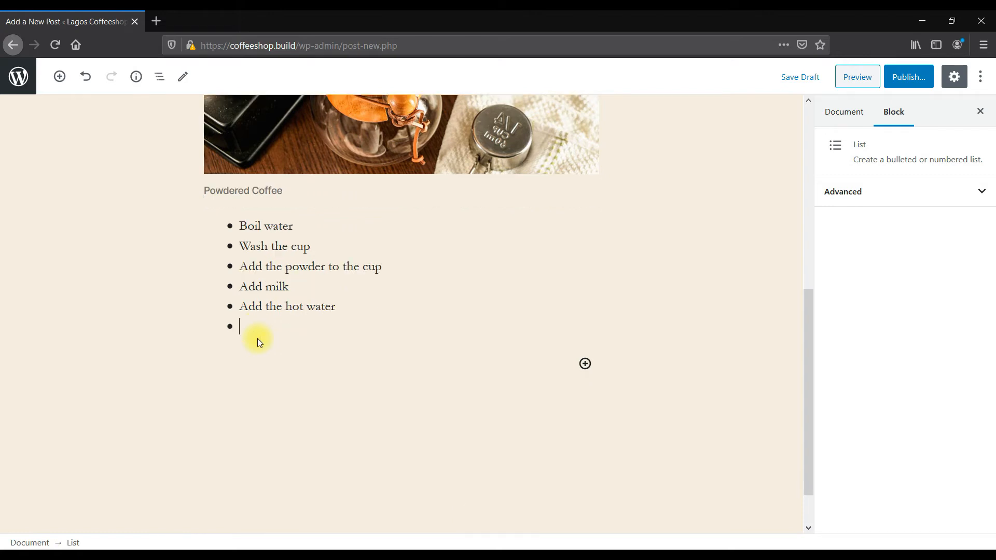
text(St)
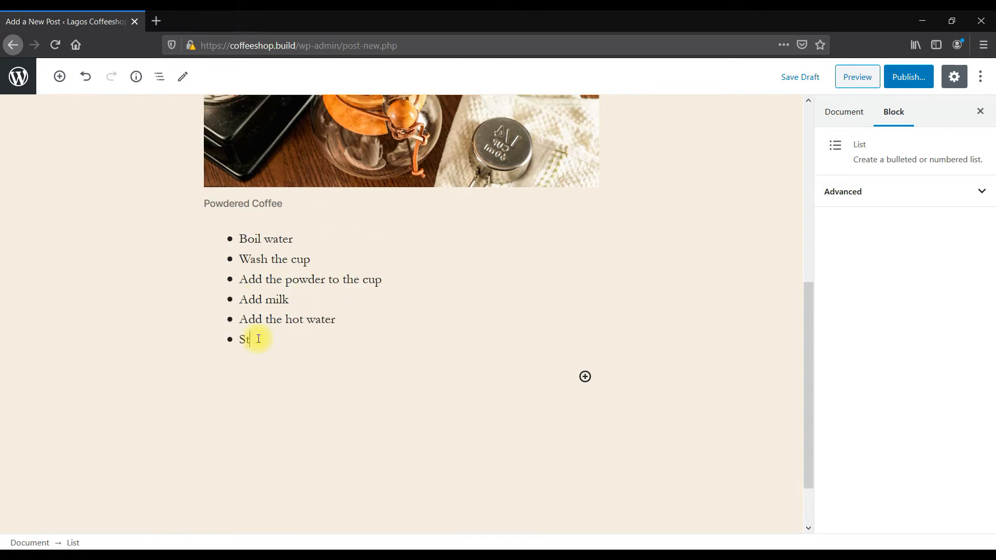
text(ir to taste)
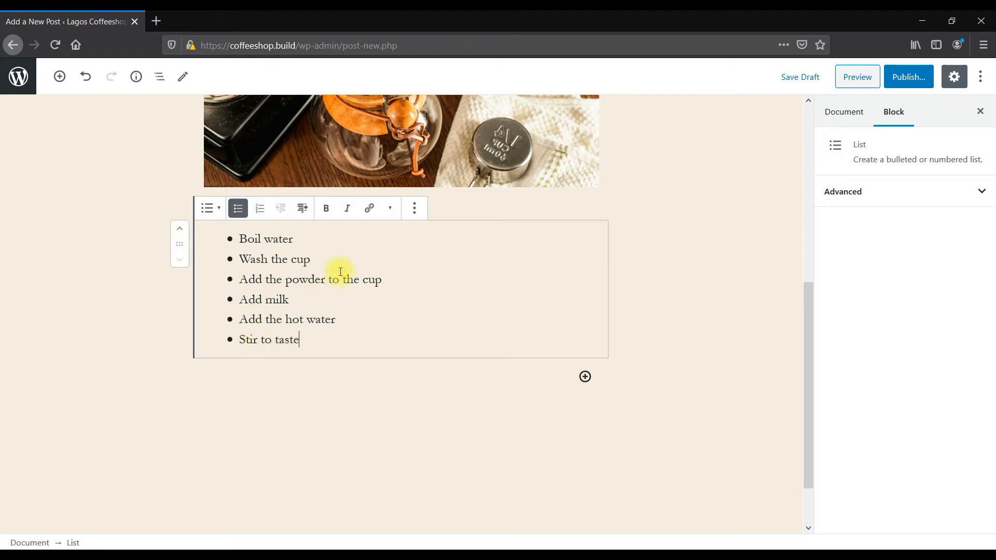
- Make the word "taste" bold in the last list item
click(302, 341)
drag(302, 341, 277, 342)
click(294, 343)
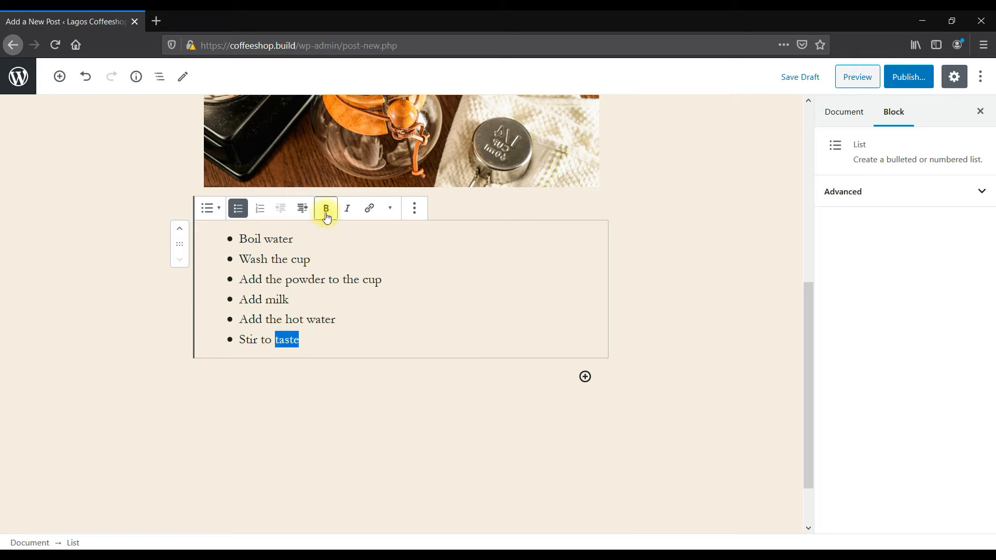
click(326, 210)
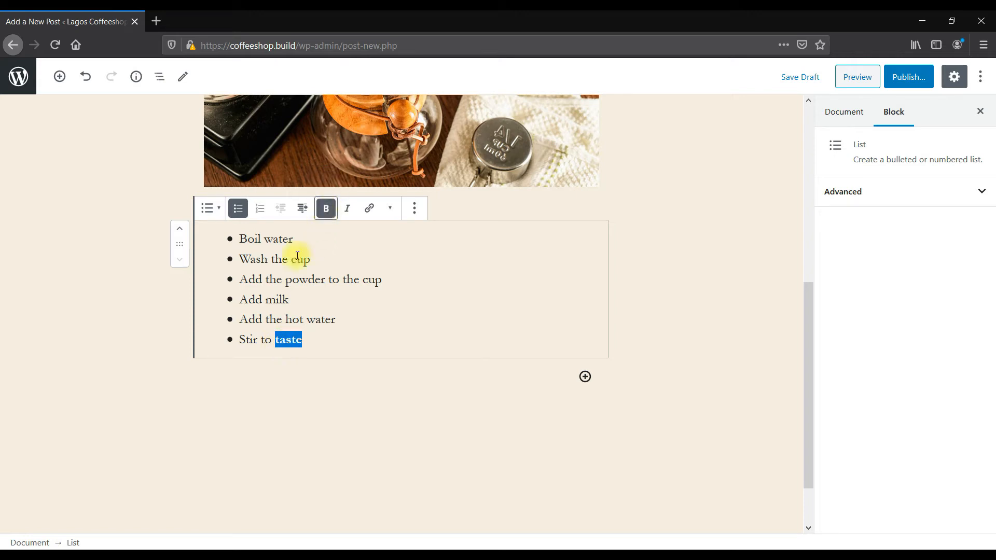
- Italicize the word "milk" in the "Add milk" list item
click(267, 300)
double_click(272, 300)
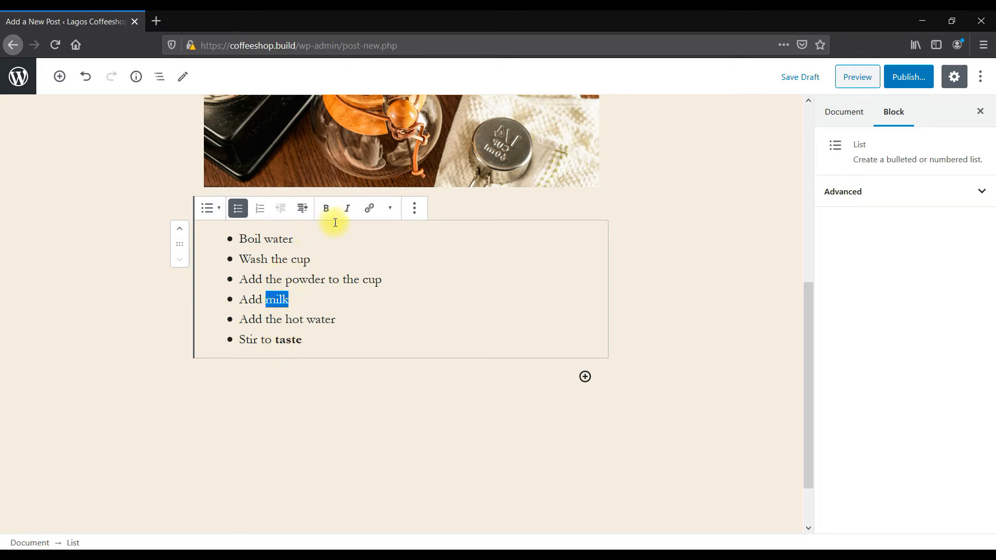
click(348, 213)
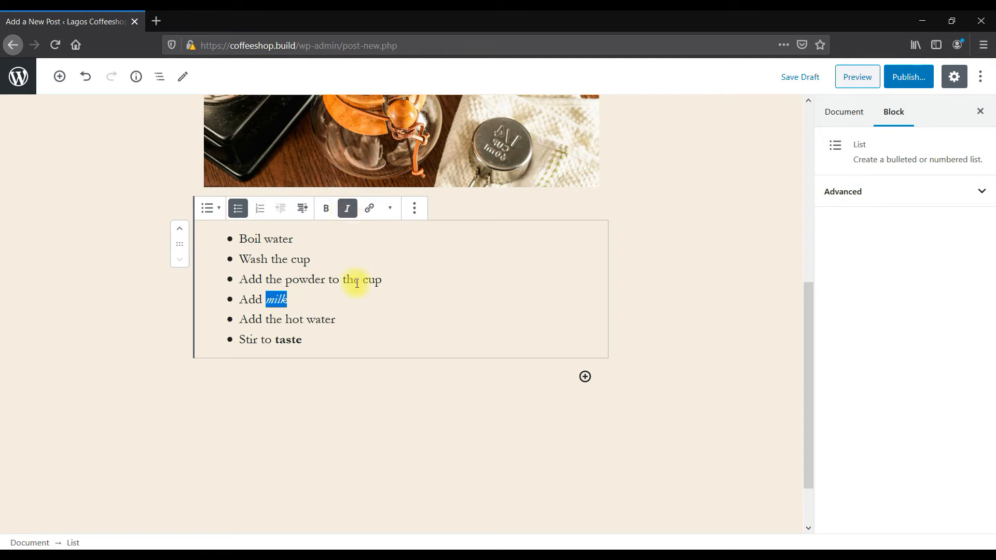
- Underline the word "the" in the "Wash the cup" list item
drag(272, 259, 286, 260)
key(ctrl+u)
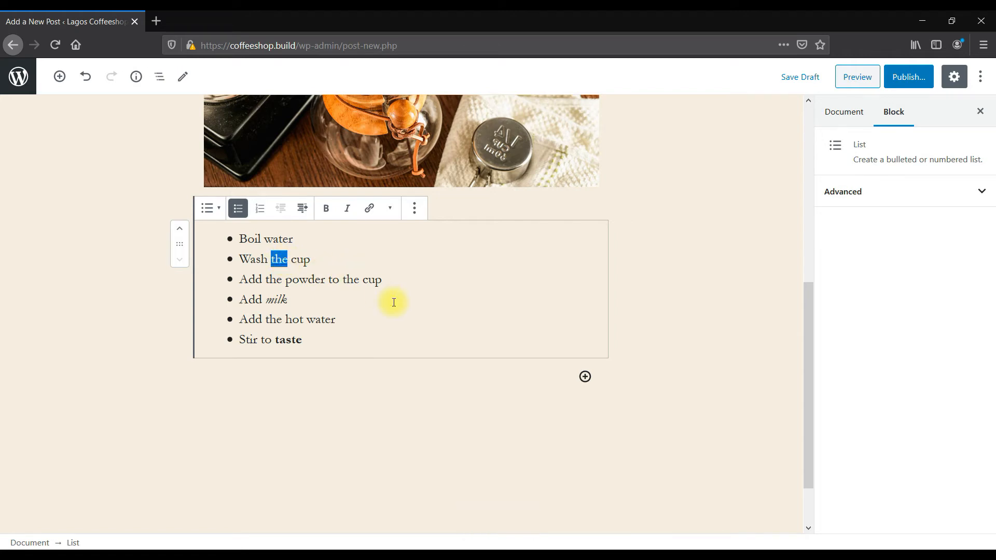
click(390, 209)
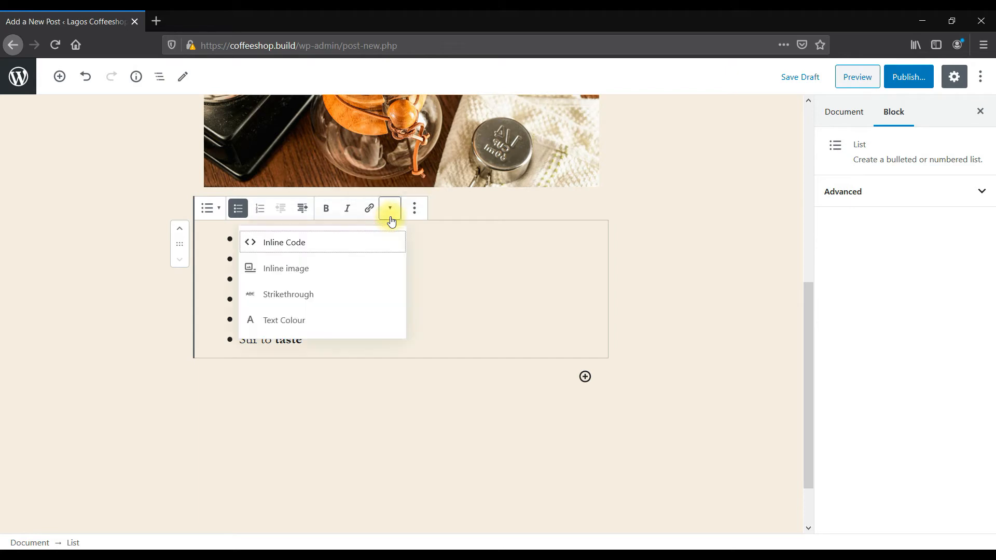
click(450, 261)
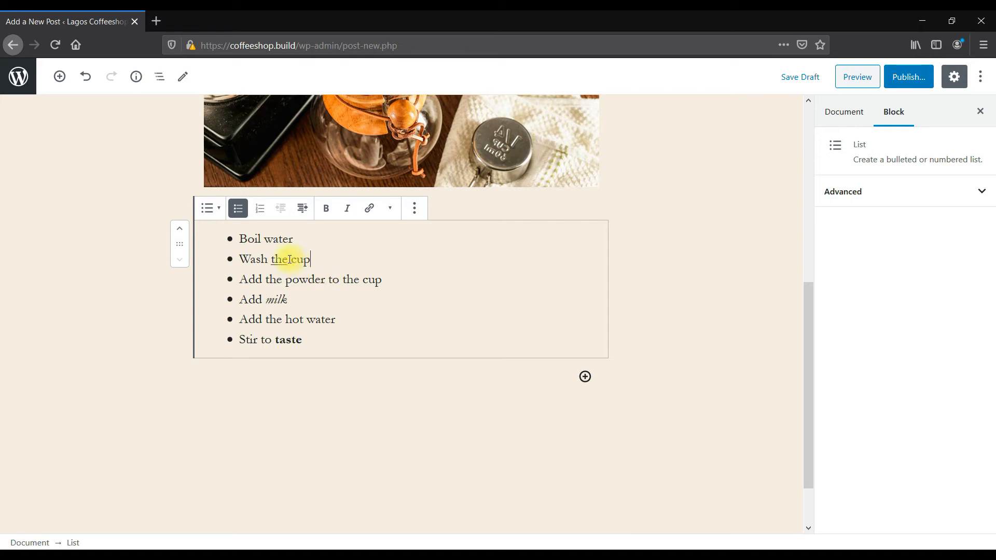
- Try underlining "cup" in the second list item, remove that underline, and undo and redo the last edit
double_click(313, 260)
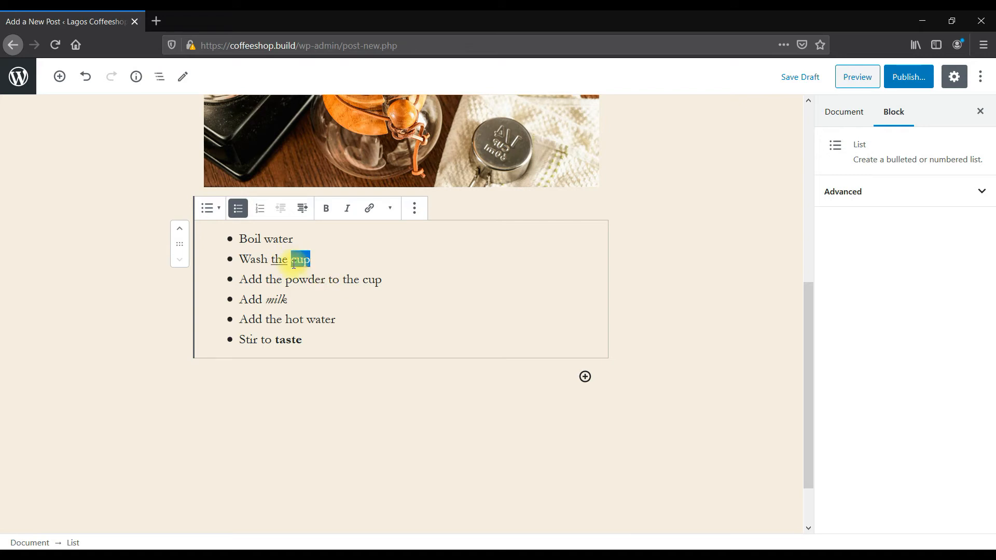
key(ctrl+u)
key(ctrl+u)
click(367, 292)
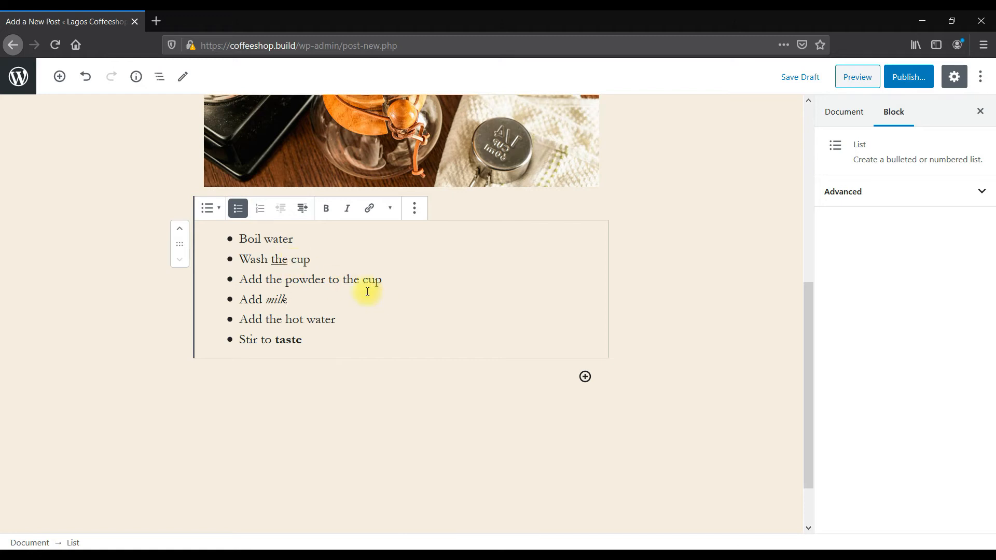
click(87, 80)
click(112, 77)
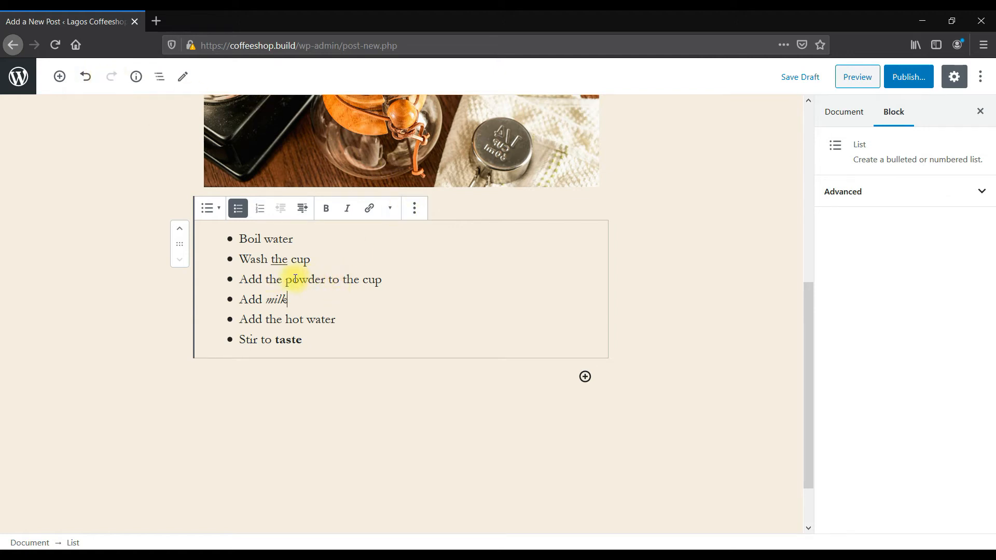
- Link the word "powder" in the third list item to google.com/powder
drag(285, 279, 326, 281)
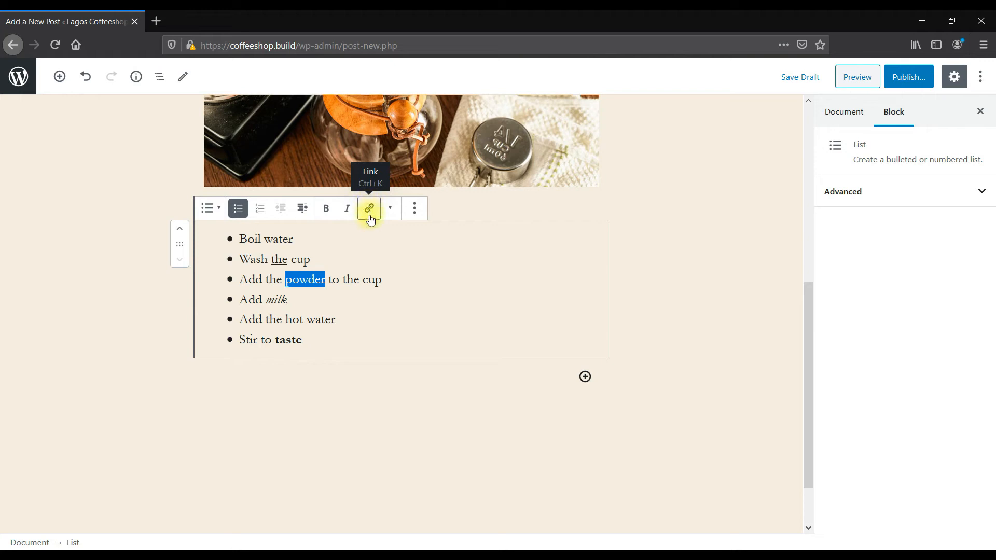
click(369, 217)
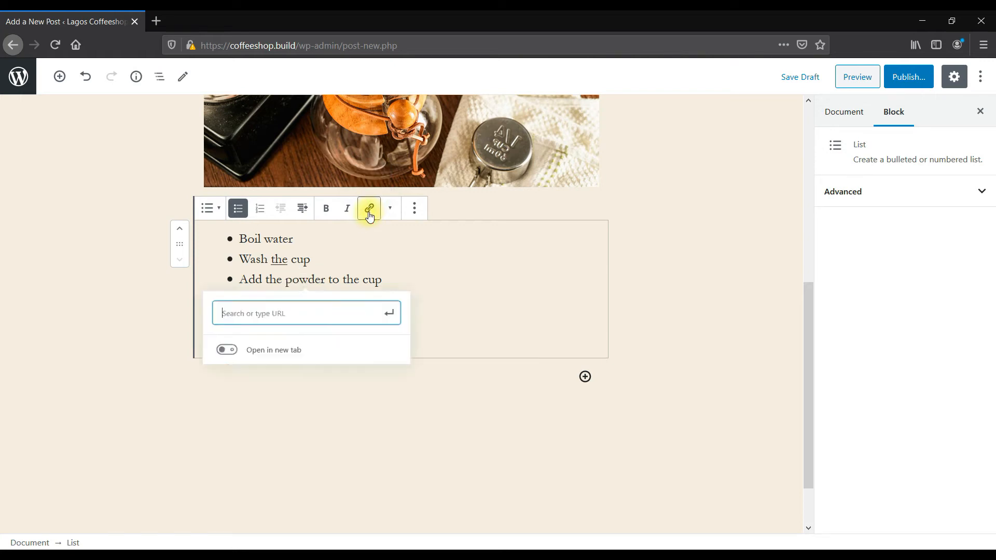
text(google.com/poweder)
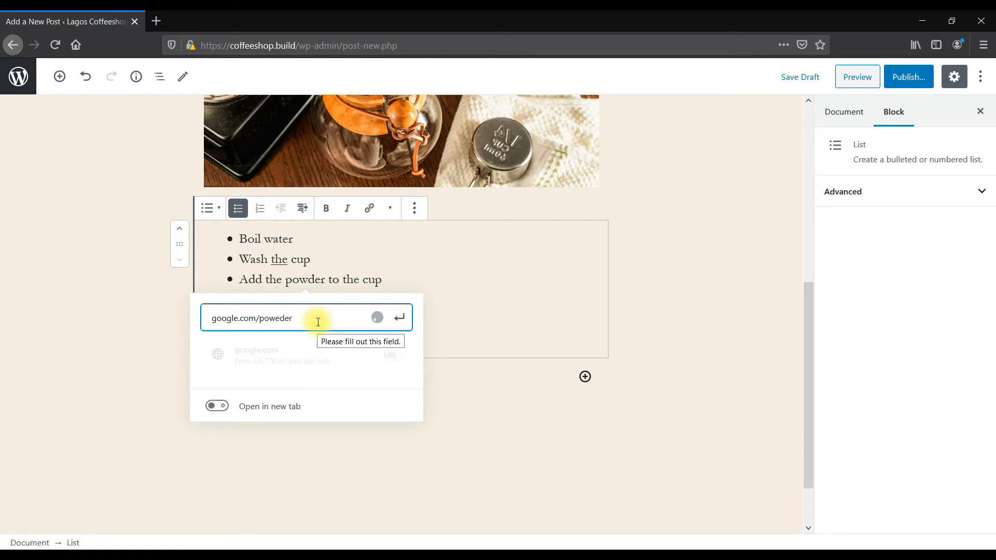
key(BackSpace)
key(BackSpace)
key(BackSpace)
key(BackSpace)
text(der)
click(399, 318)
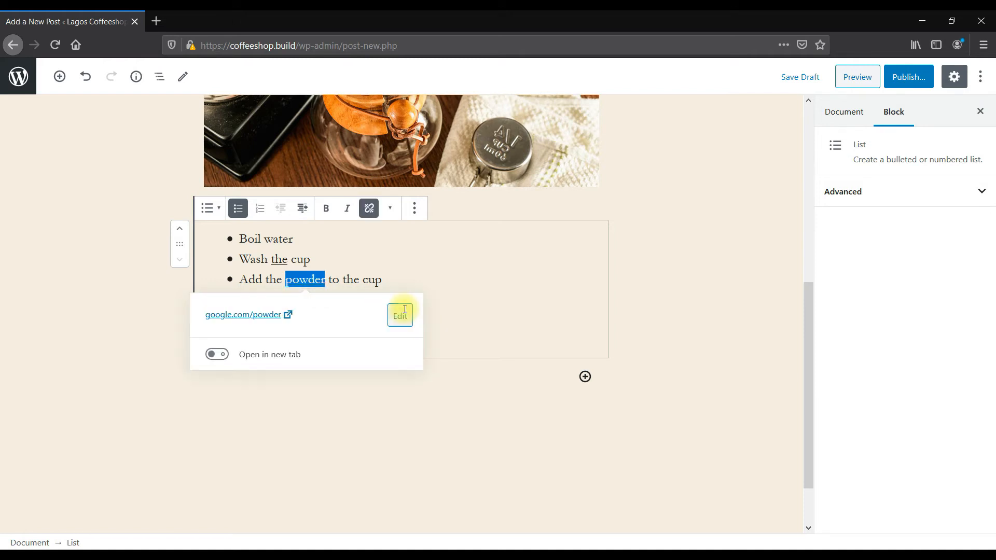
click(501, 284)
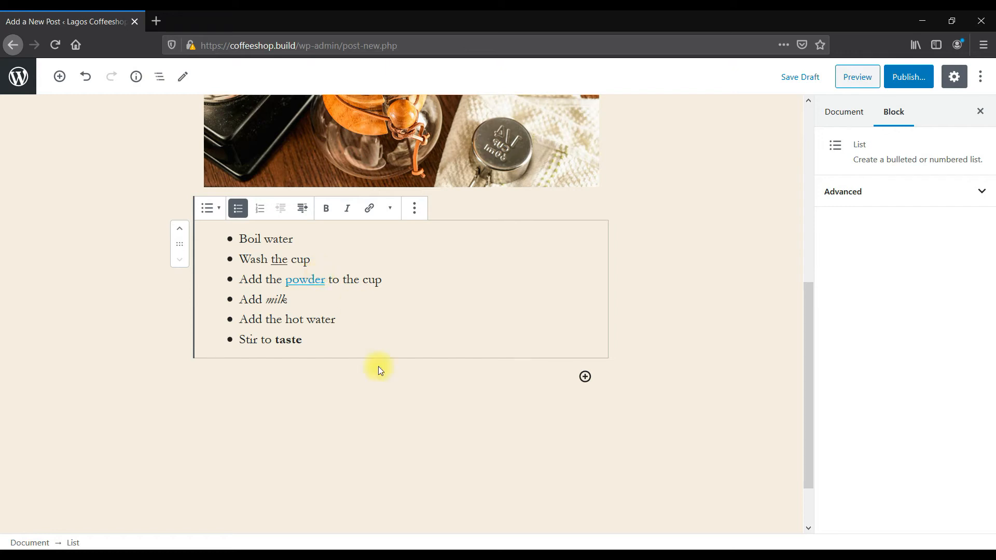
- Duplicate the list block and remove the copy
click(414, 209)
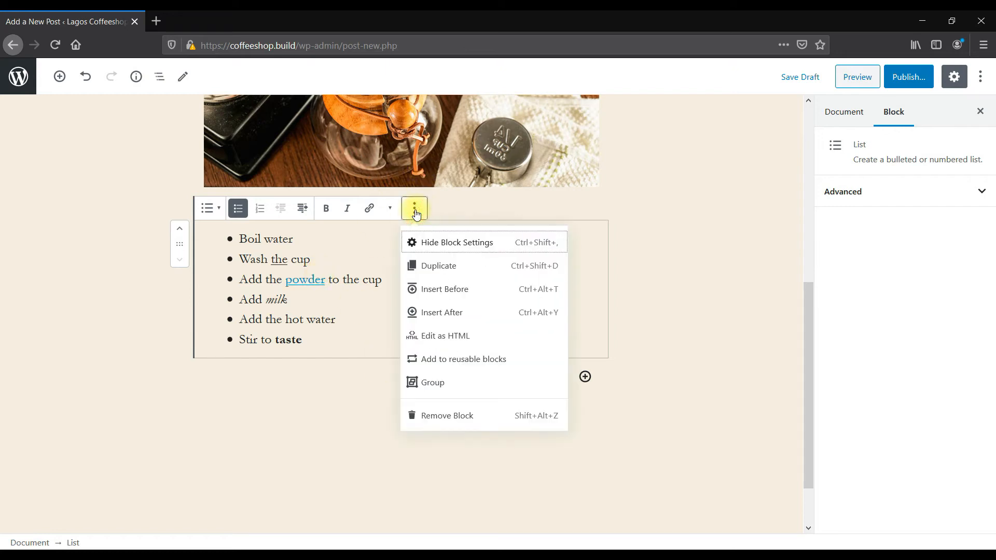
click(445, 264)
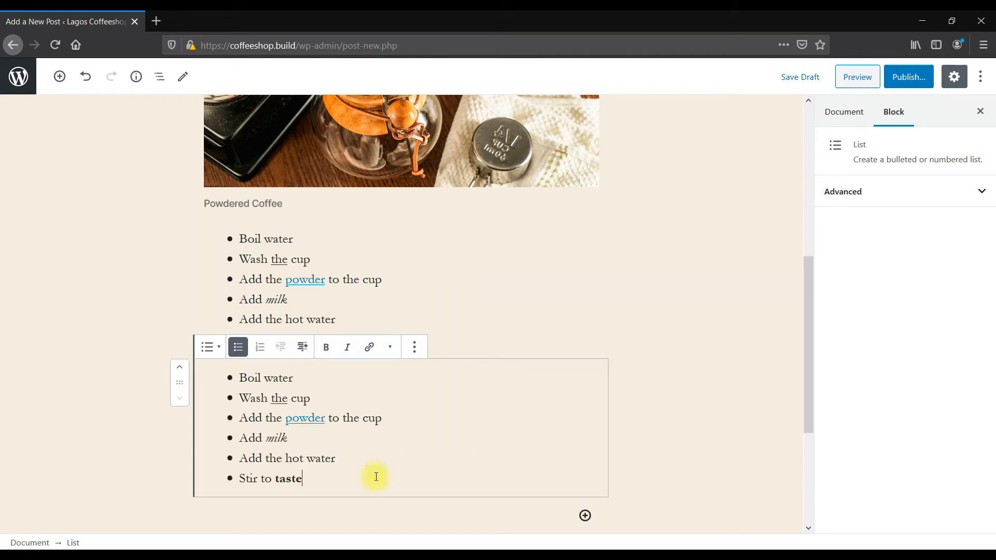
drag(376, 476, 207, 372)
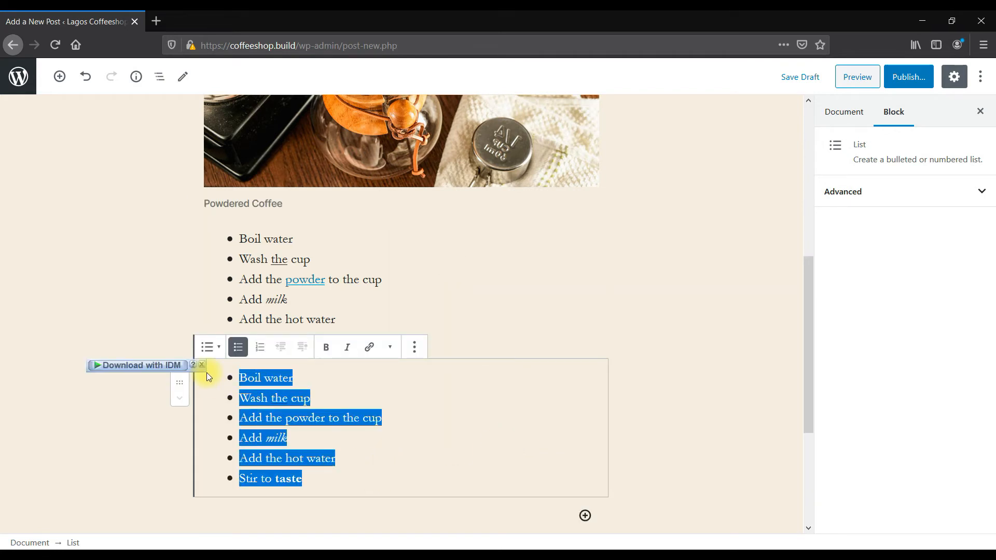
click(415, 349)
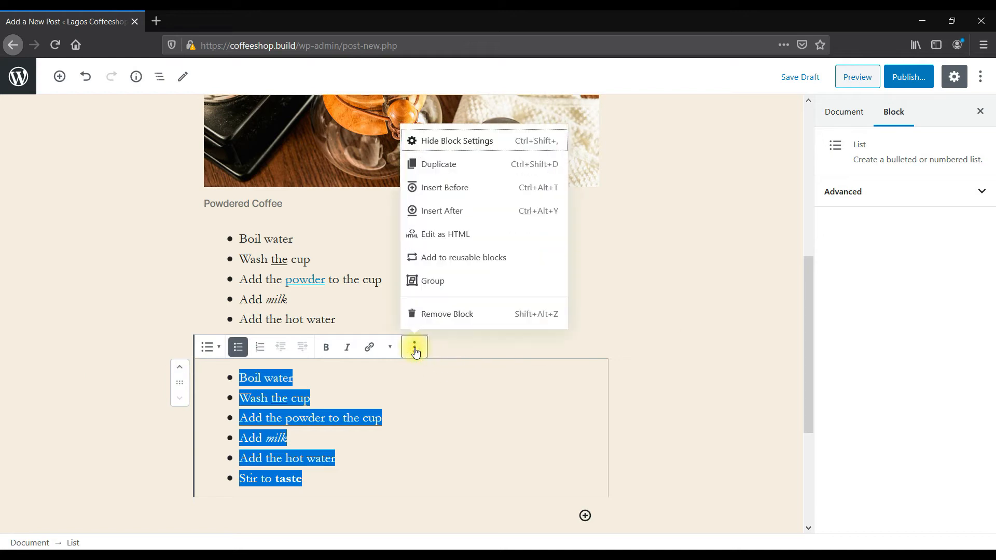
click(460, 313)
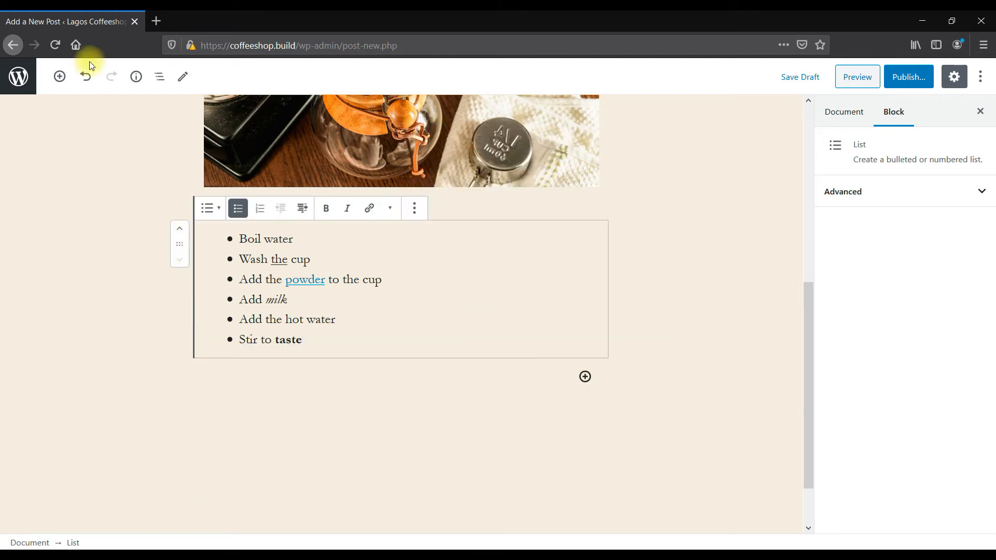
- Try adding an Audio block below the list with a file from the media library, and remove the block
click(65, 84)
mouse_move(303, 183)
mouse_down()
mouse_move(306, 271)
mouse_move(298, 182)
mouse_up()
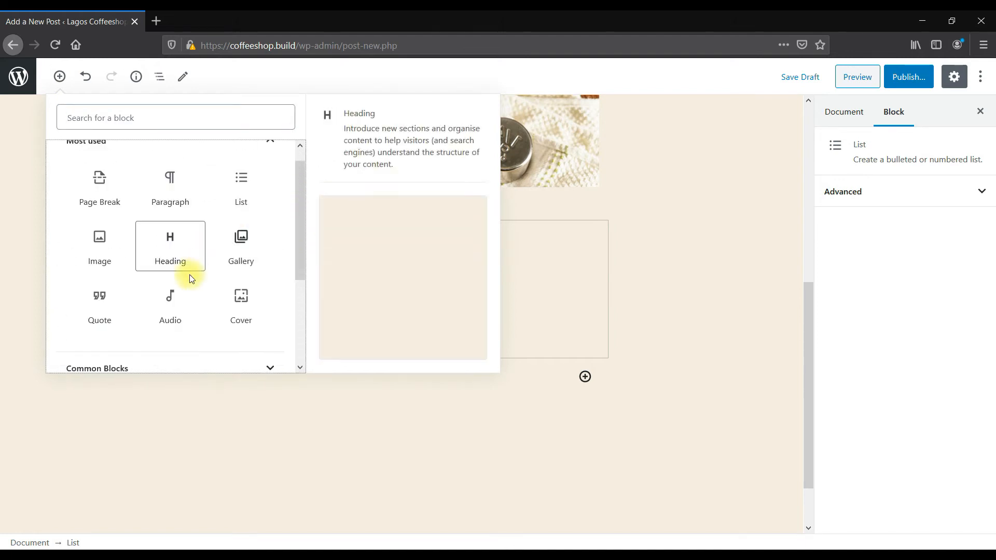
click(171, 302)
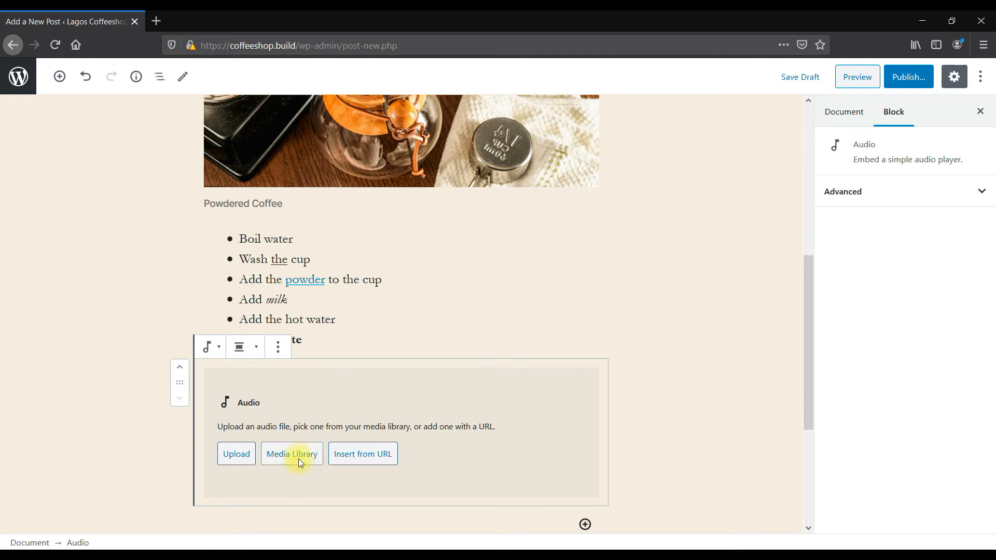
click(299, 459)
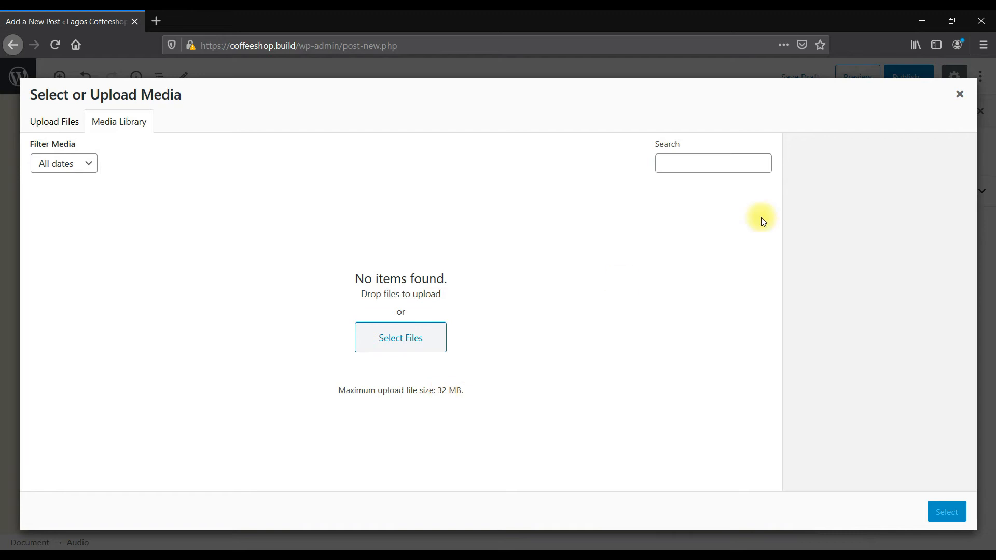
click(961, 96)
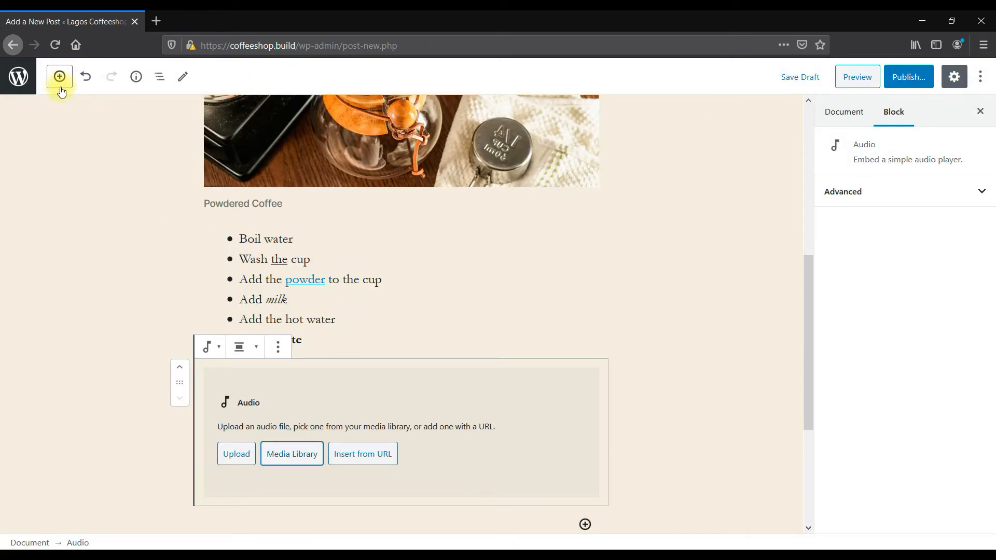
click(281, 351)
click(332, 314)
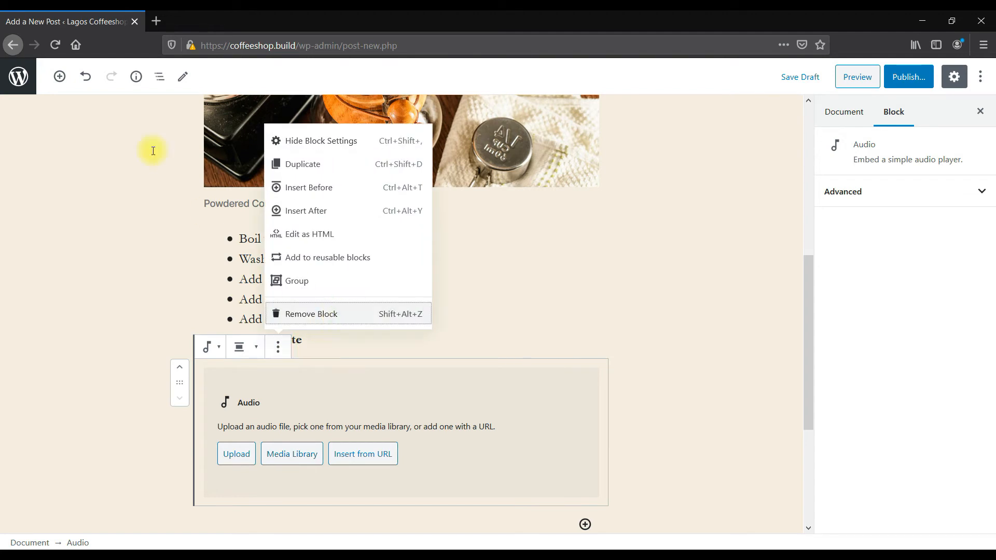
- Search the block library for "video" and insert a Video block below the list
click(60, 78)
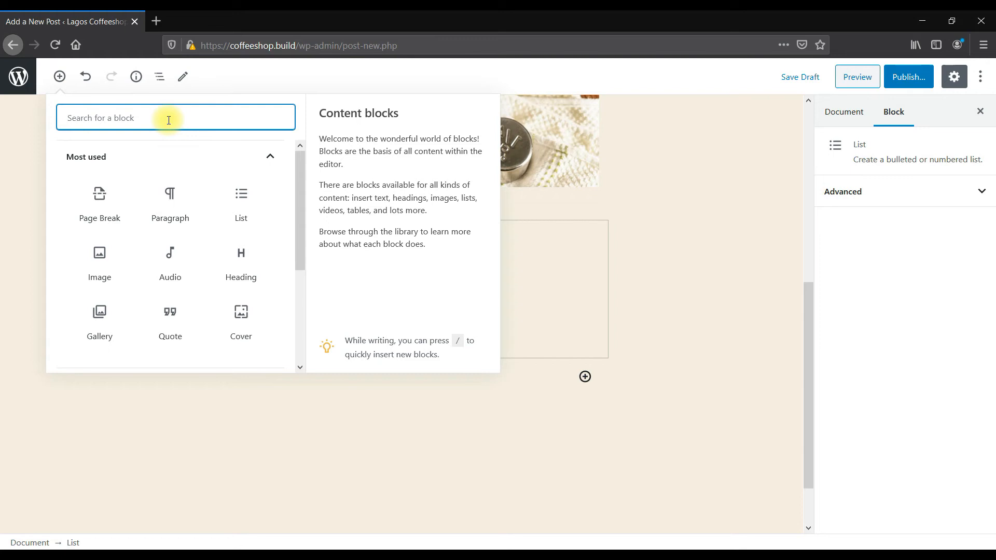
text(video)
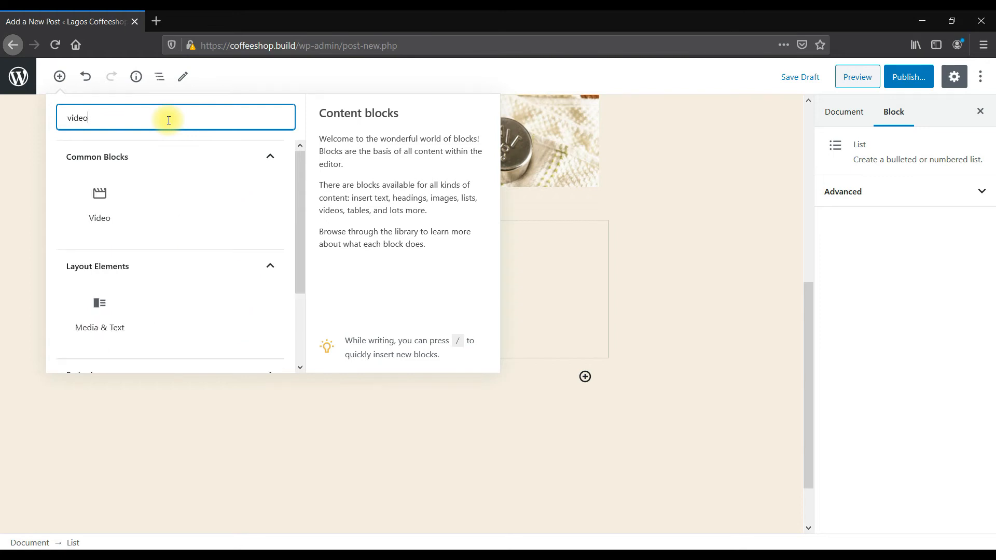
click(107, 198)
scroll(419, 405, down, 5)
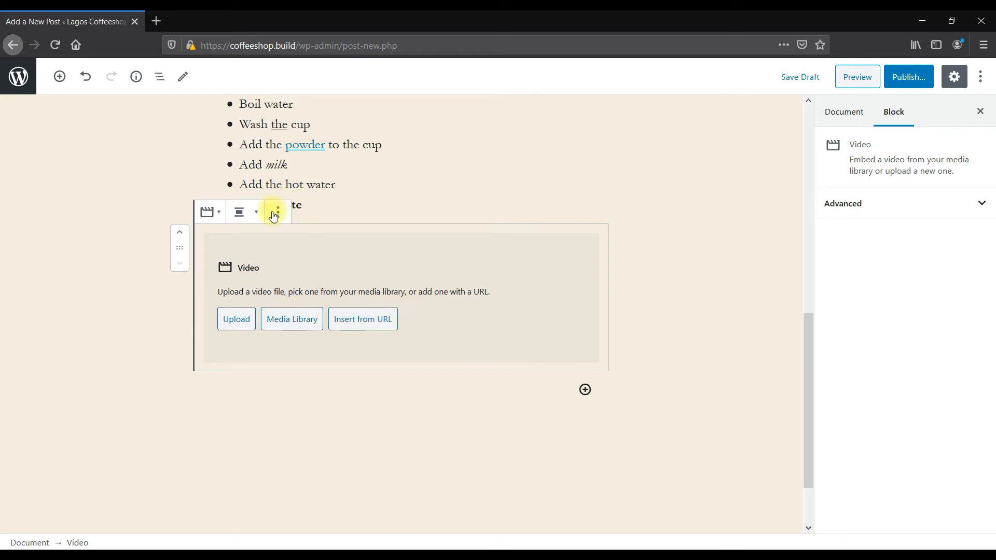
- Start inserting the video from a URL, load youtube.com in a new browser tab, and return to the post editor
click(356, 323)
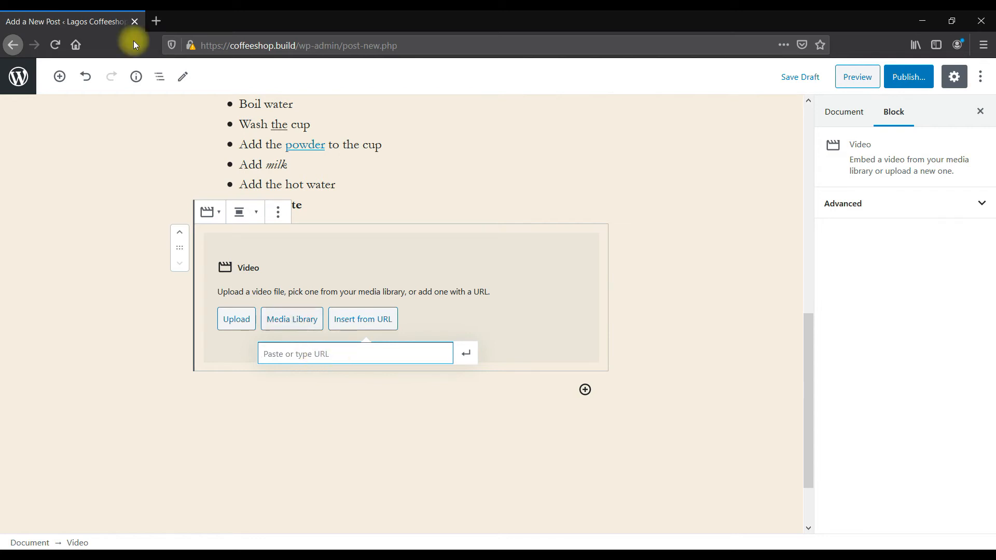
click(156, 21)
text(youtube.com)
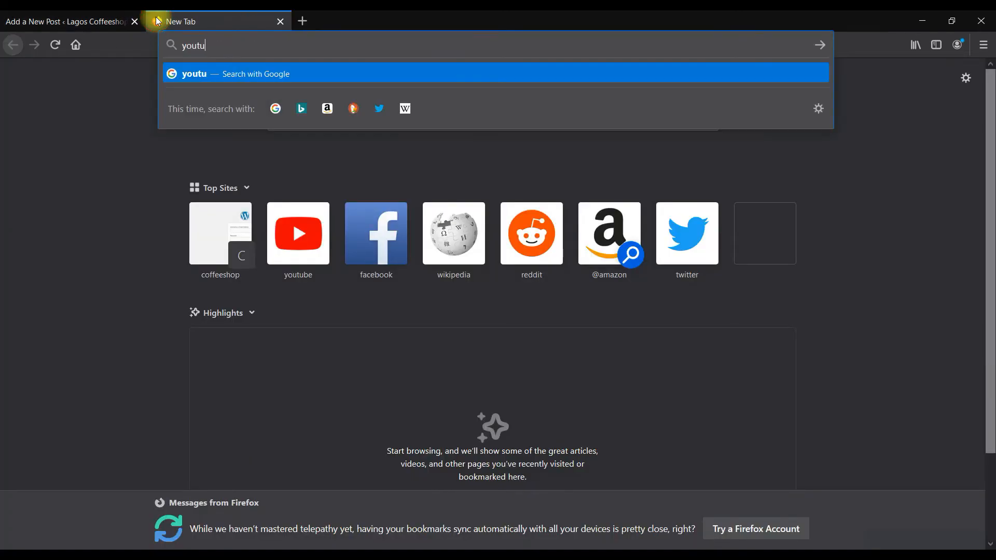
key(Return)
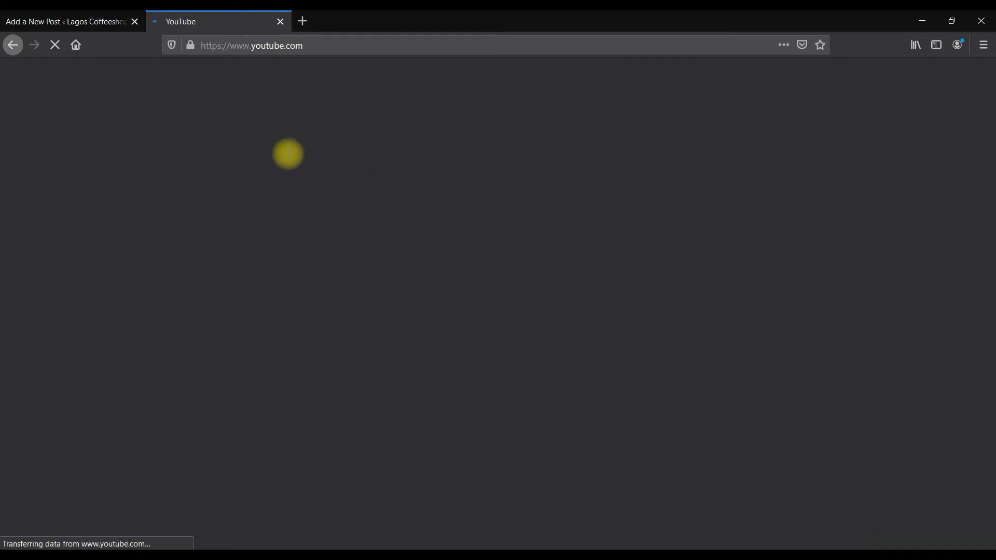
click(57, 16)
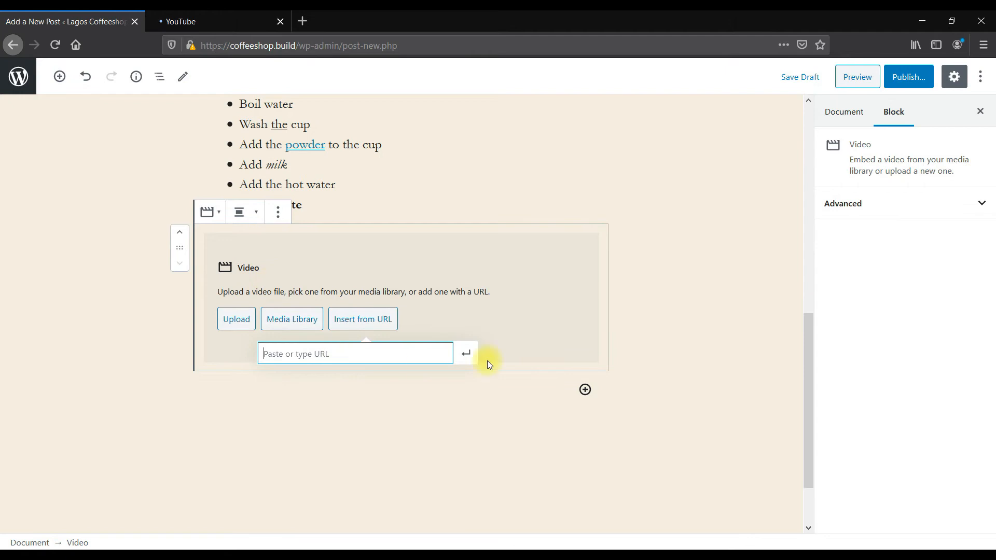
- Browse the common blocks in the block library and review the post from its title down to the video block
click(67, 84)
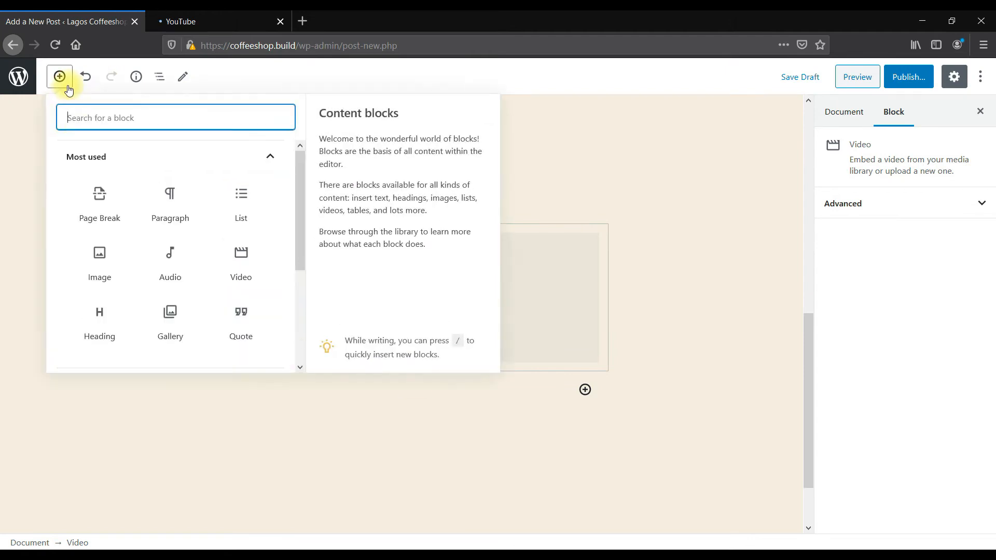
drag(298, 211, 320, 298)
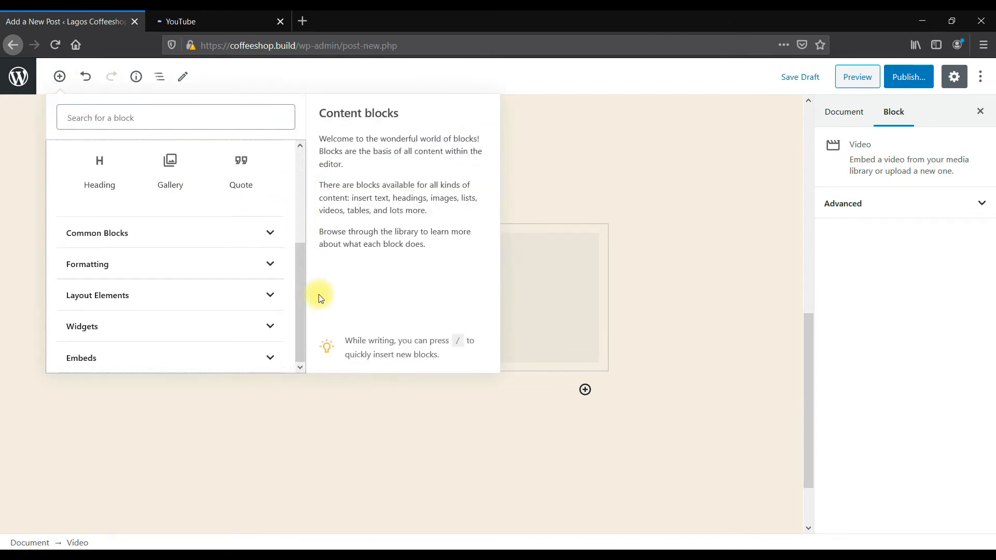
click(267, 231)
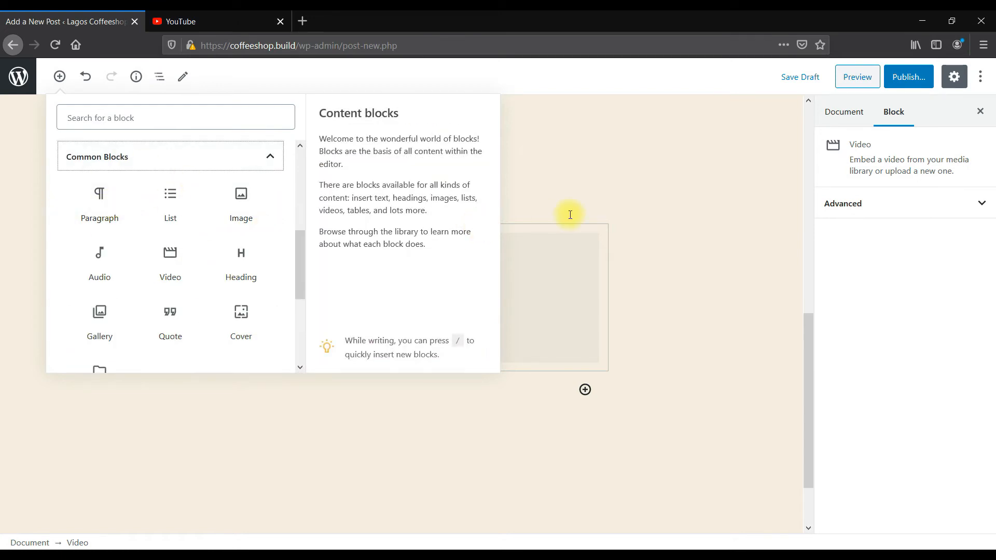
scroll(570, 215, up, 10)
scroll(537, 233, down, 5)
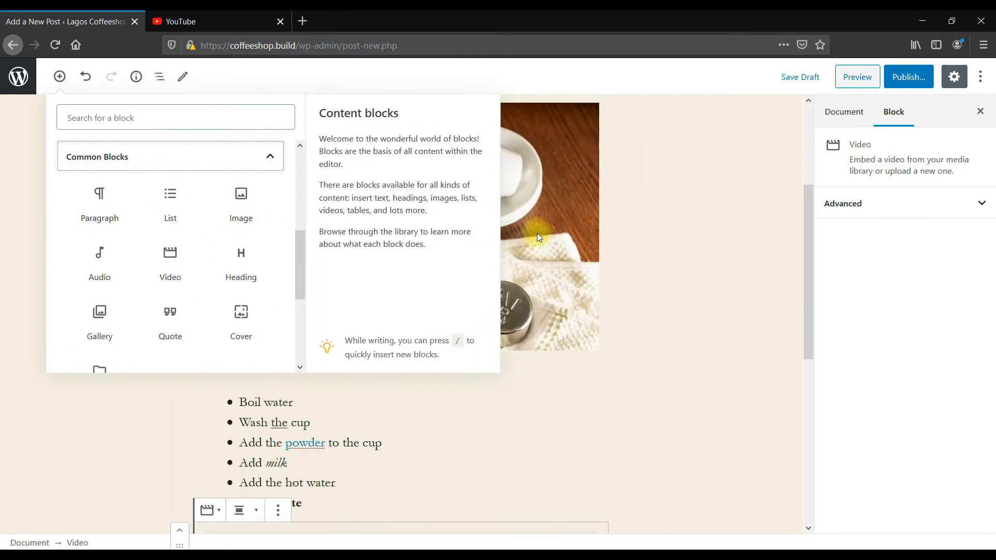
scroll(639, 216, up, 5)
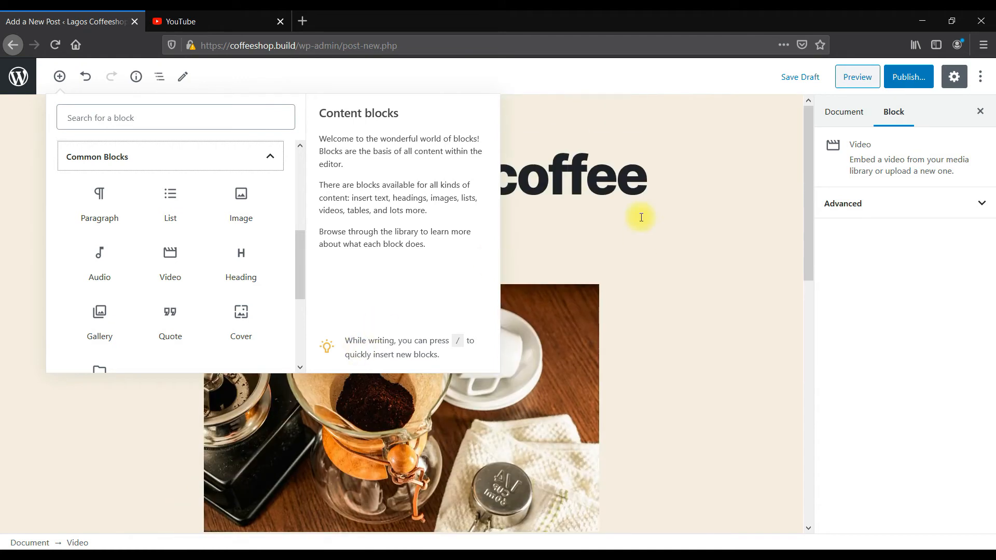
click(540, 223)
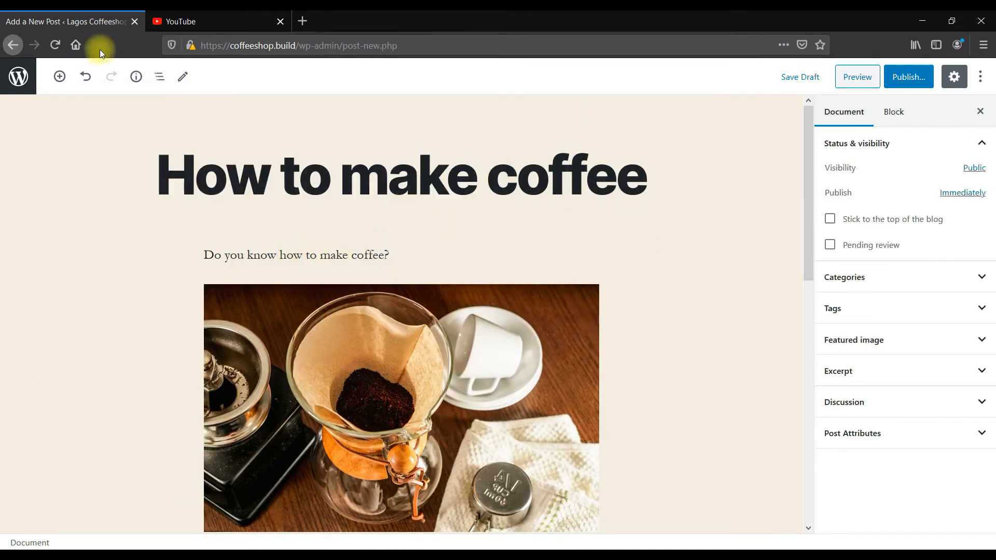
scroll(332, 234, down, 10)
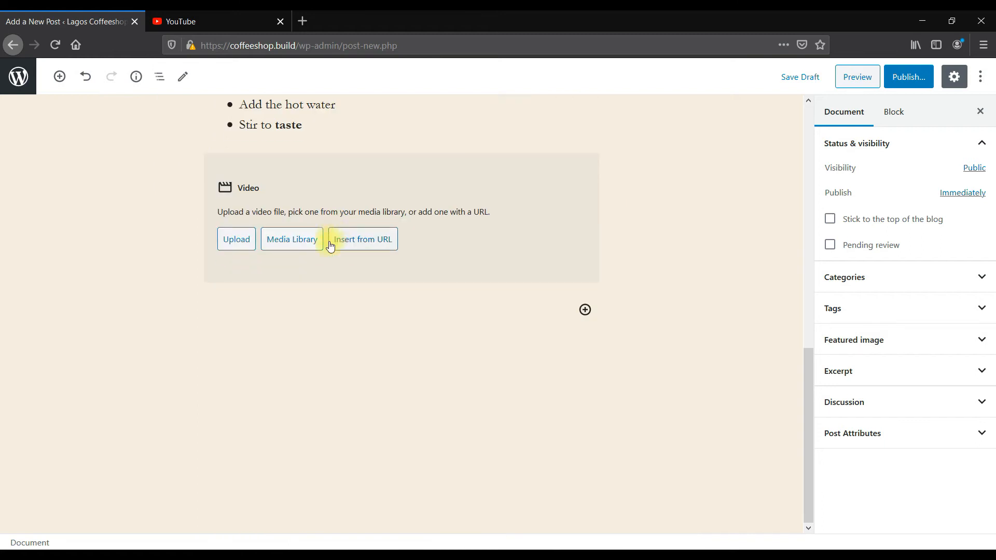
scroll(499, 254, up, 10)
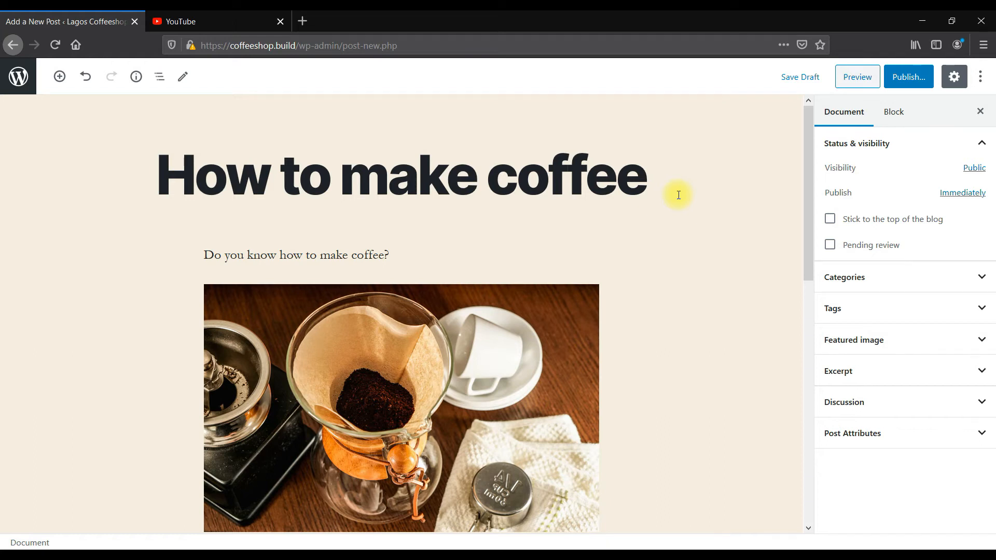
scroll(679, 195, down, 10)
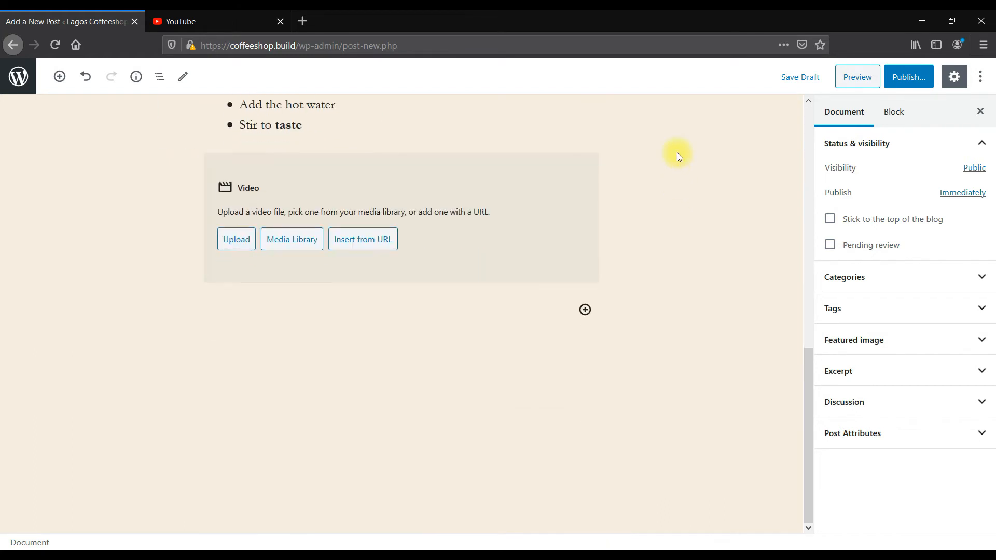
- Add a Heading block below the video block with the text "This is heading 2"
click(585, 311)
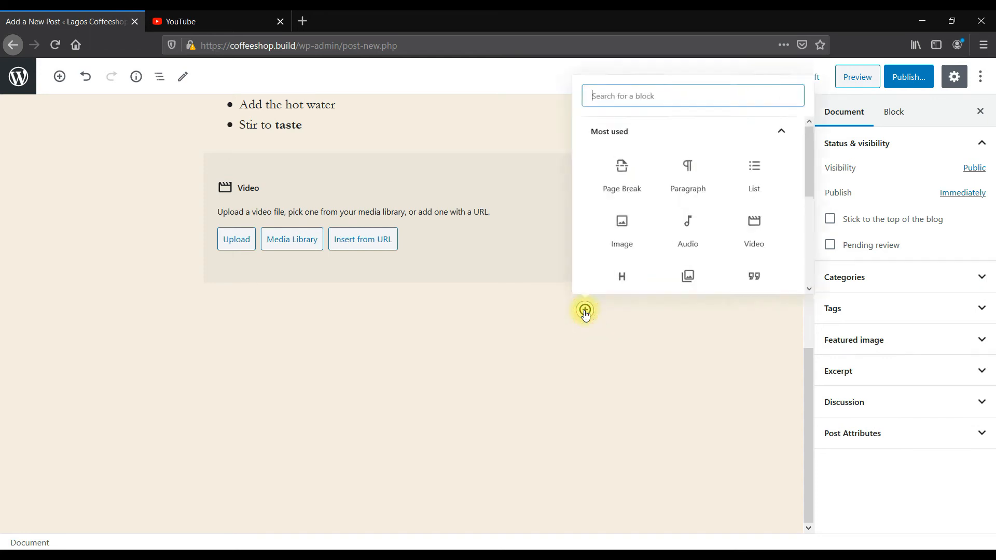
click(626, 277)
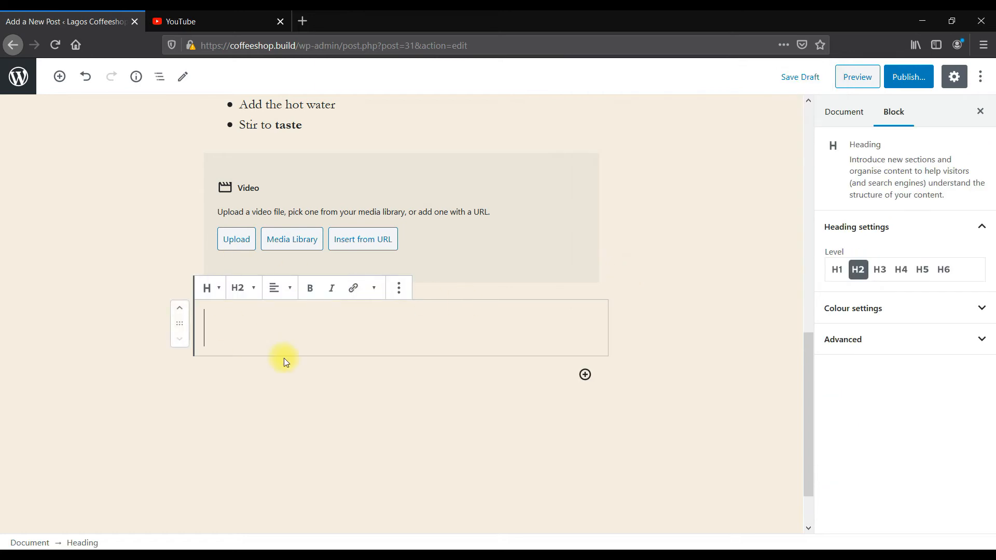
text(THis is)
key(BackSpace)
key(BackSpace)
key(BackSpace)
key(BackSpace)
key(BackSpace)
key(BackSpace)
key(BackSpace)
text(his i)
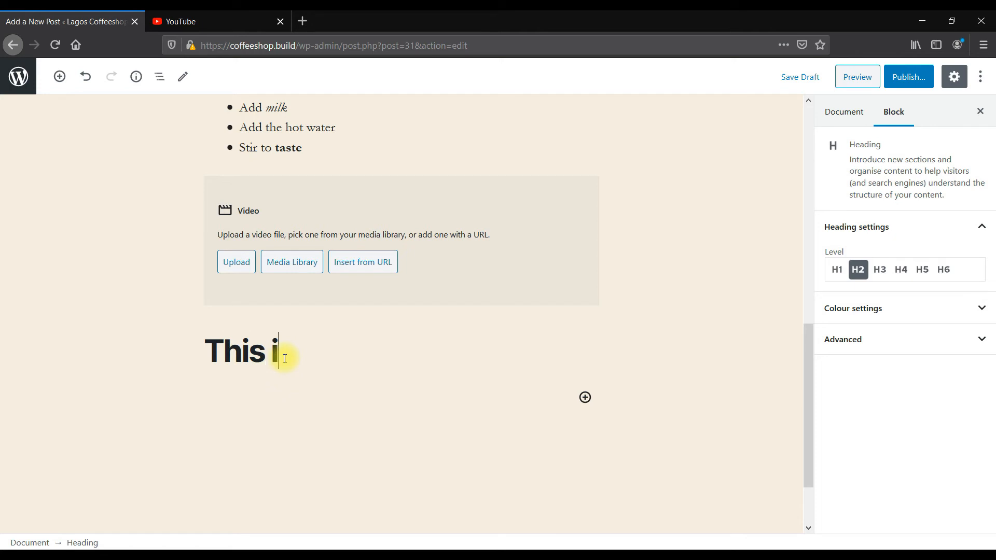
text(s heading 2)
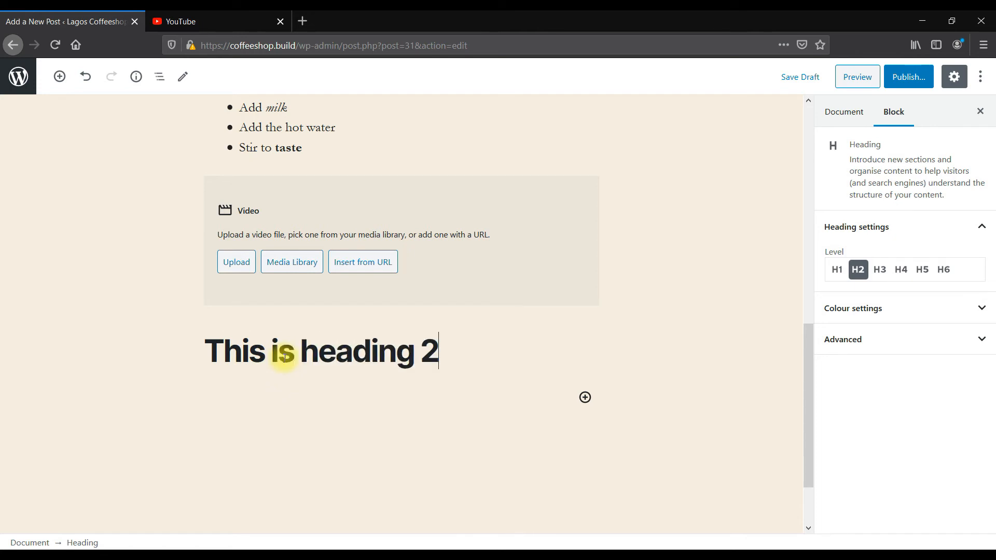
- Add another Heading block below the first one with the text "This is heading 3"
click(585, 397)
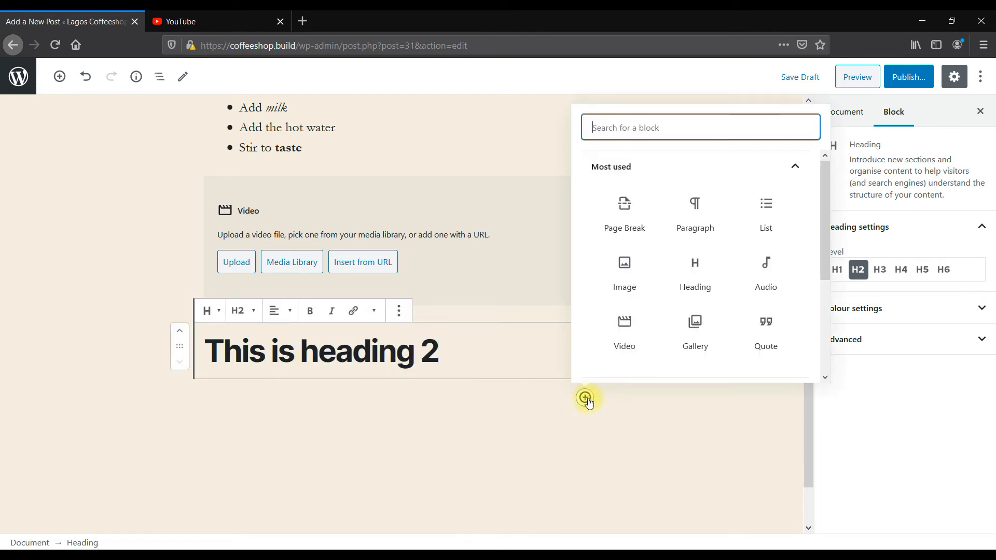
click(690, 269)
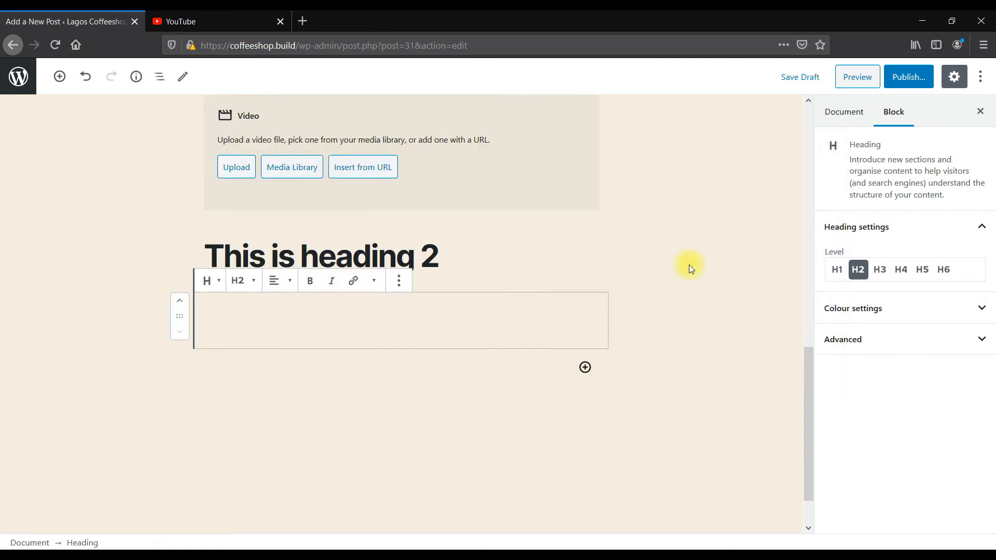
text(This is heading 3)
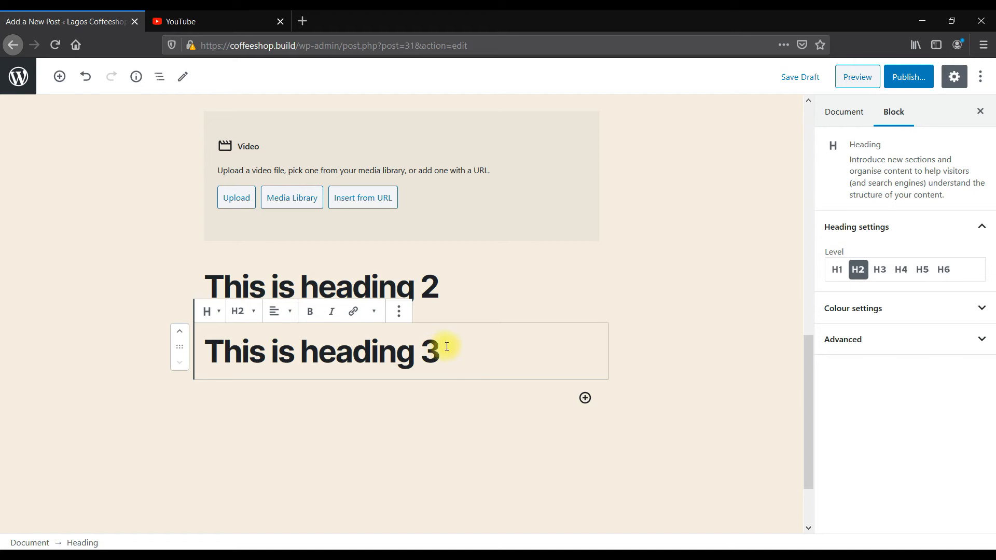
- Change the level of the "This is heading 3" block to Heading 3
drag(444, 351, 199, 342)
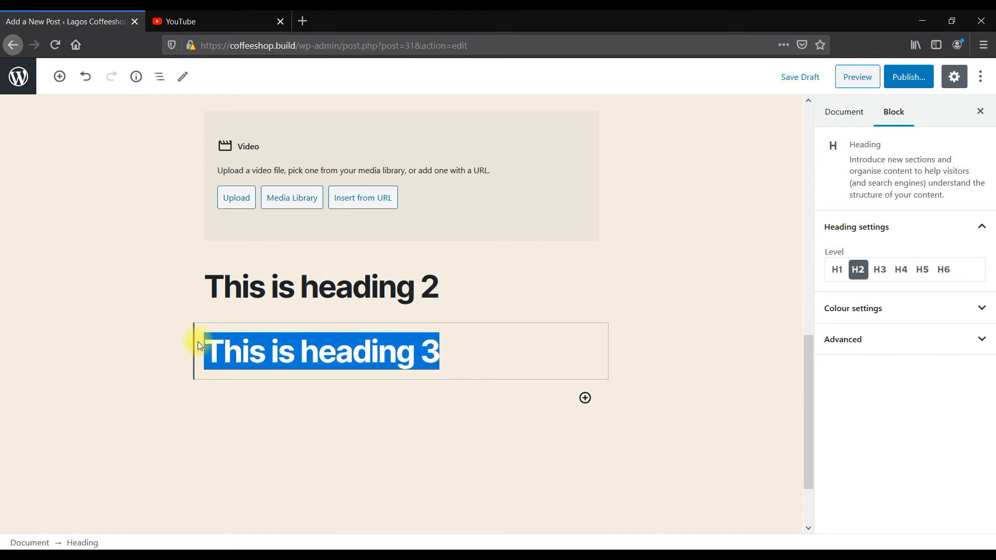
click(248, 313)
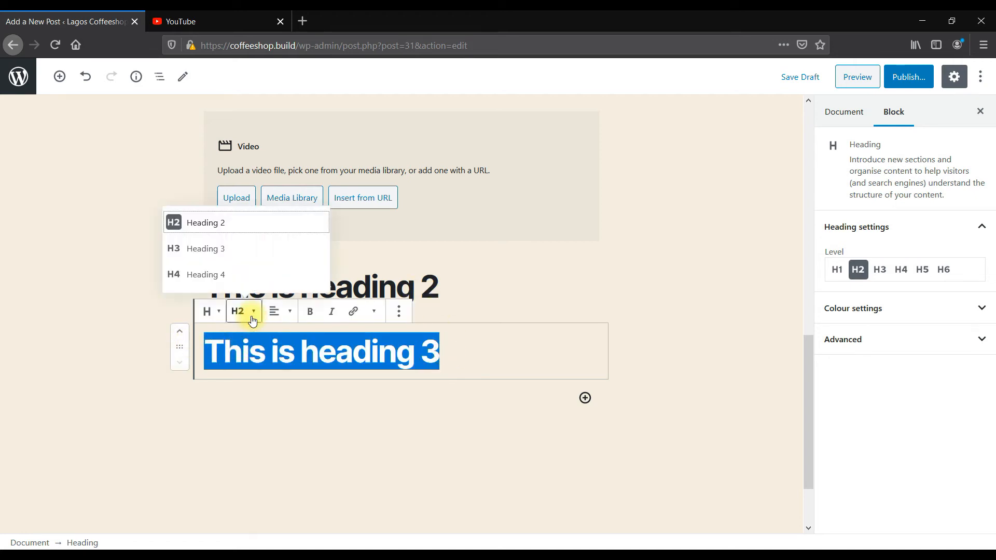
click(216, 250)
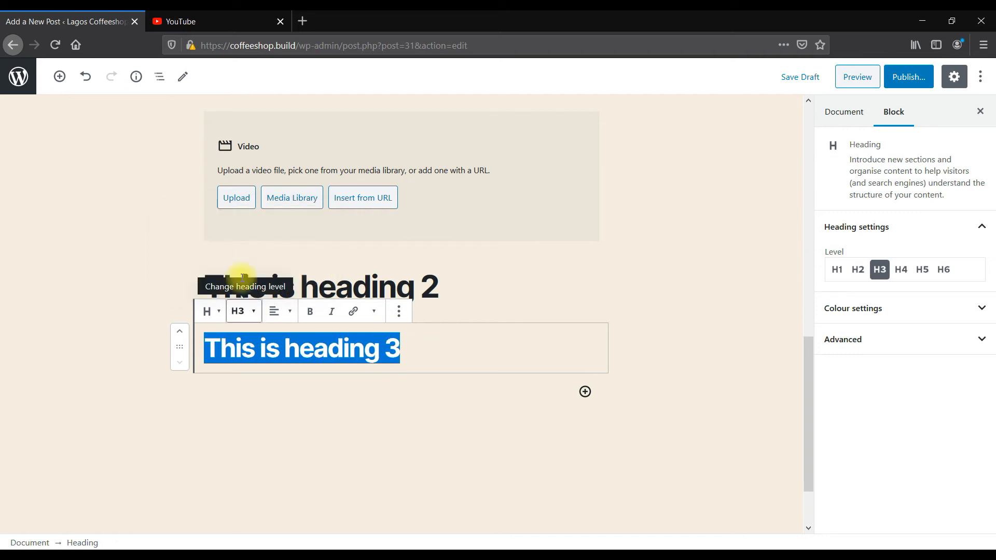
click(535, 412)
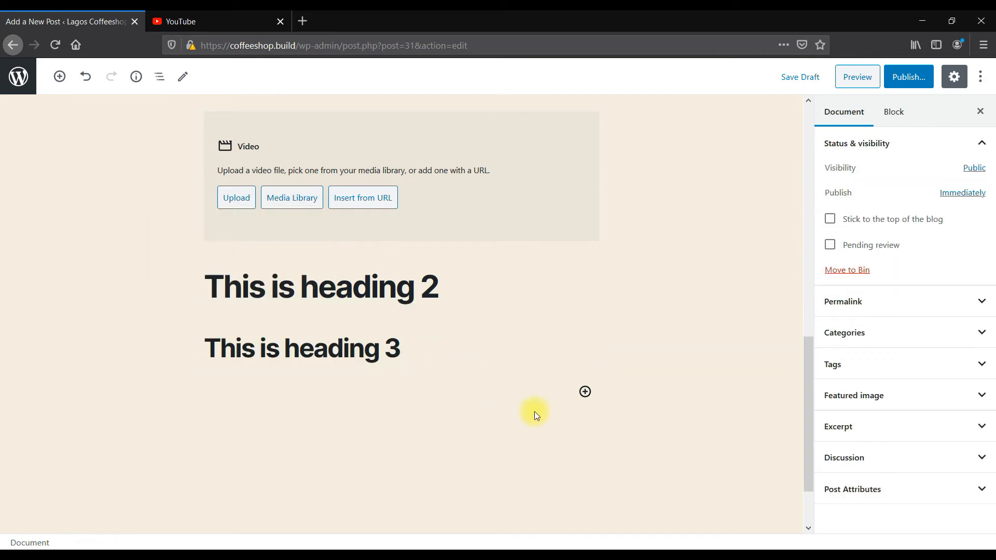
- Switch the "This is heading 3" block to HTML editing
scroll(536, 412, down, 2)
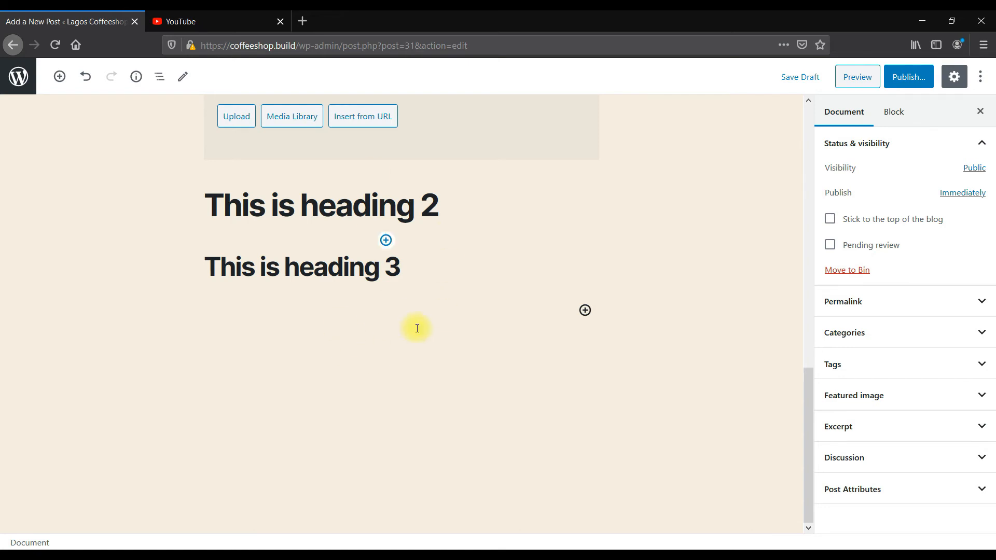
click(424, 265)
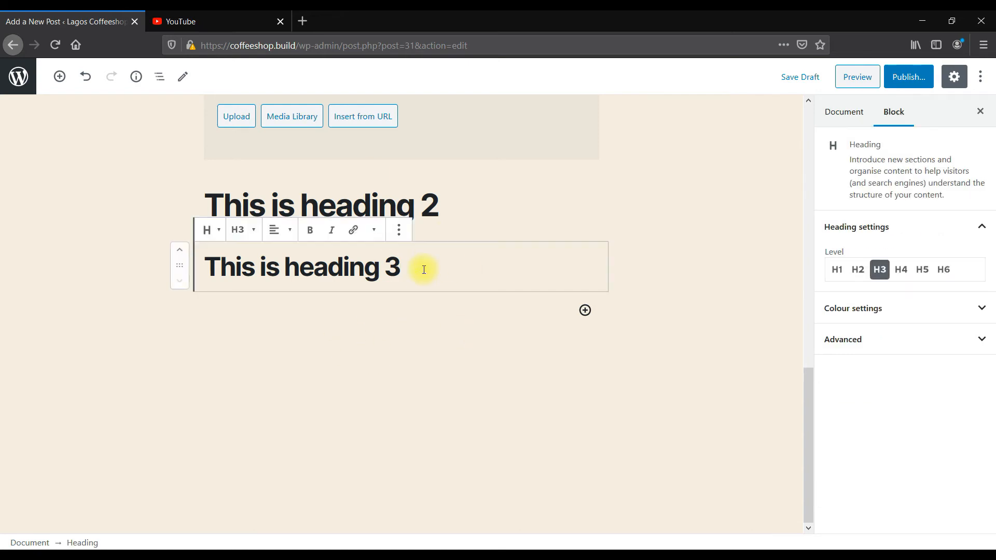
click(400, 236)
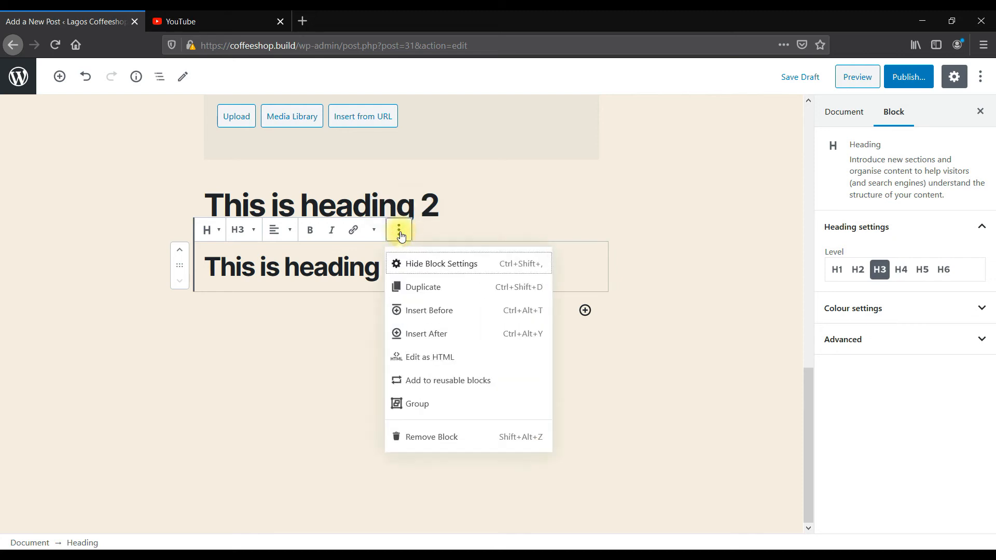
click(438, 351)
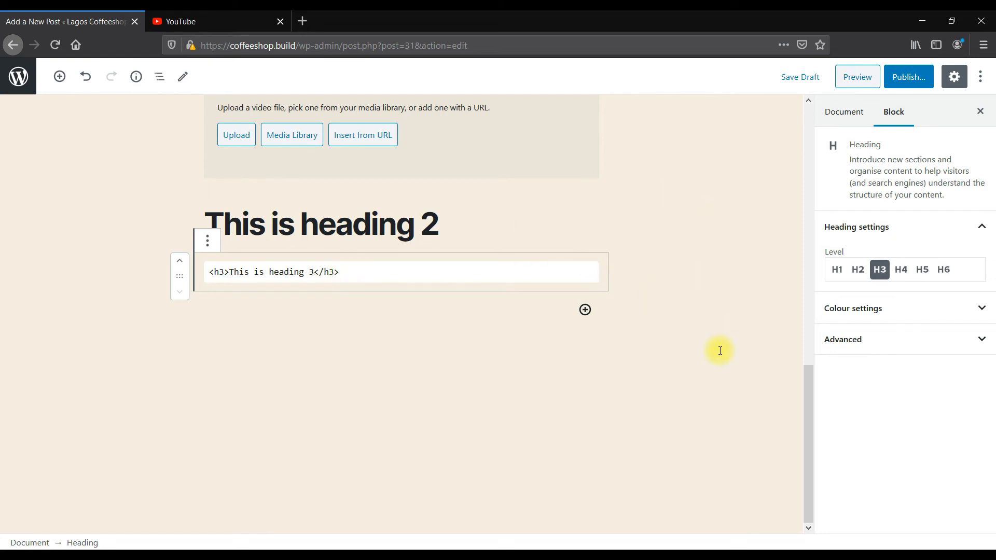
- Open the new-category form in the post's category settings and choose Entertainment as the parent category
click(858, 125)
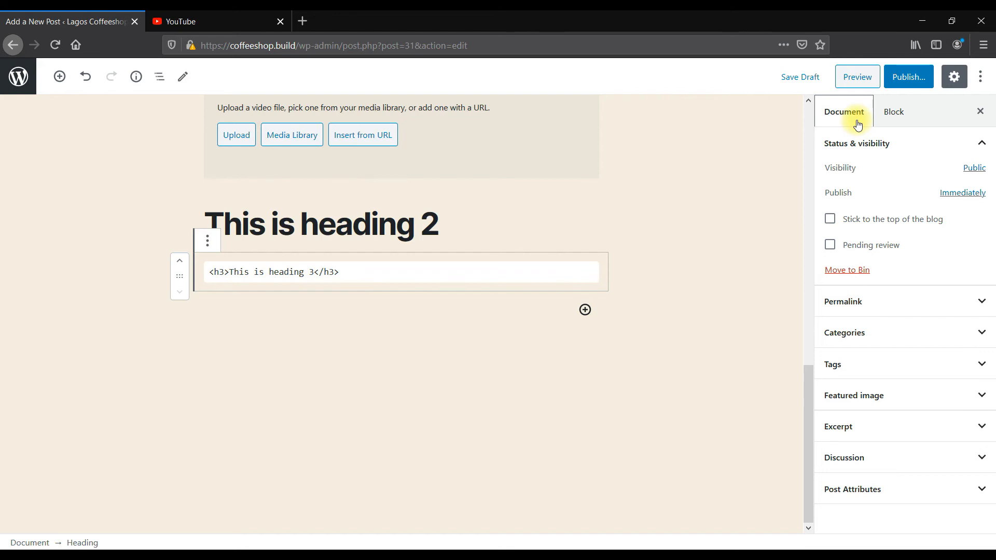
click(978, 337)
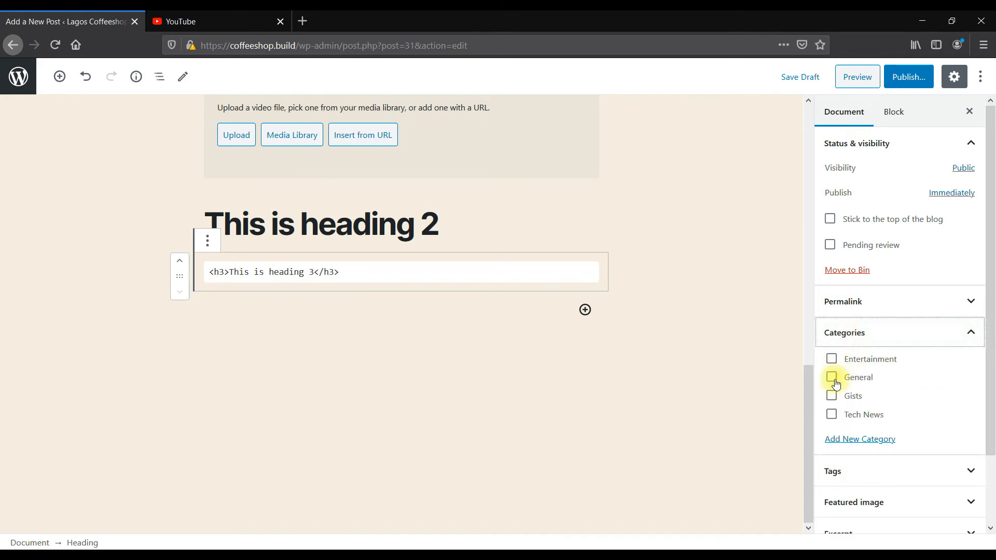
click(852, 441)
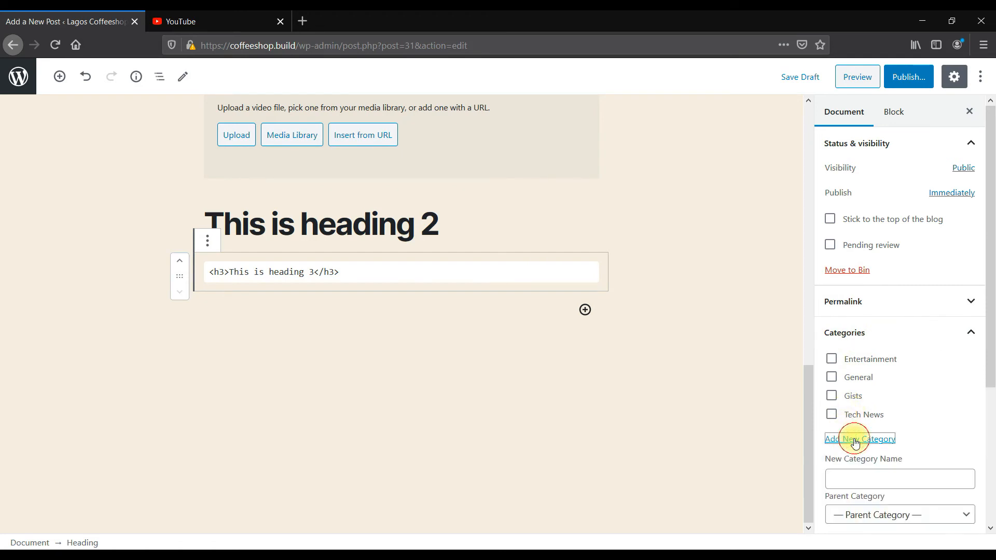
scroll(851, 475, down, 2)
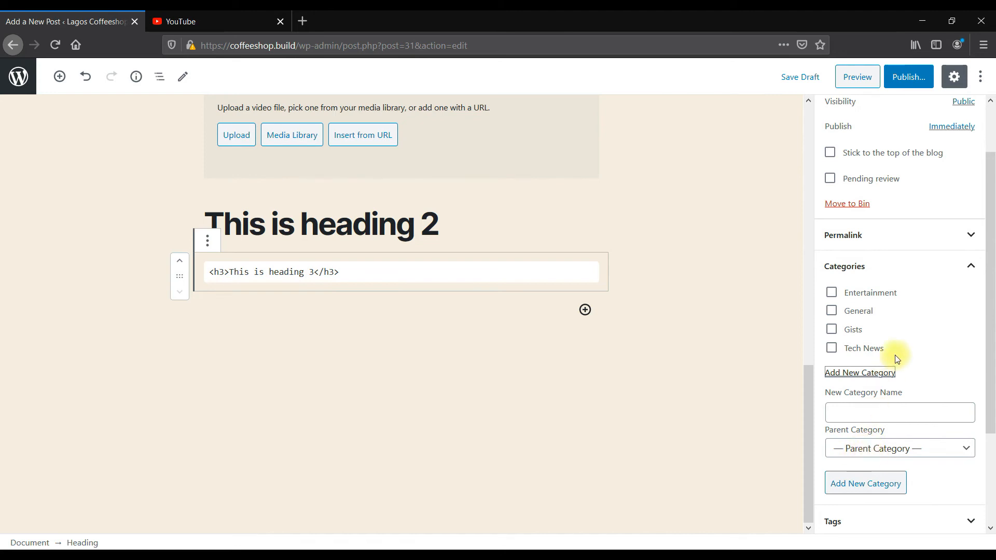
click(876, 449)
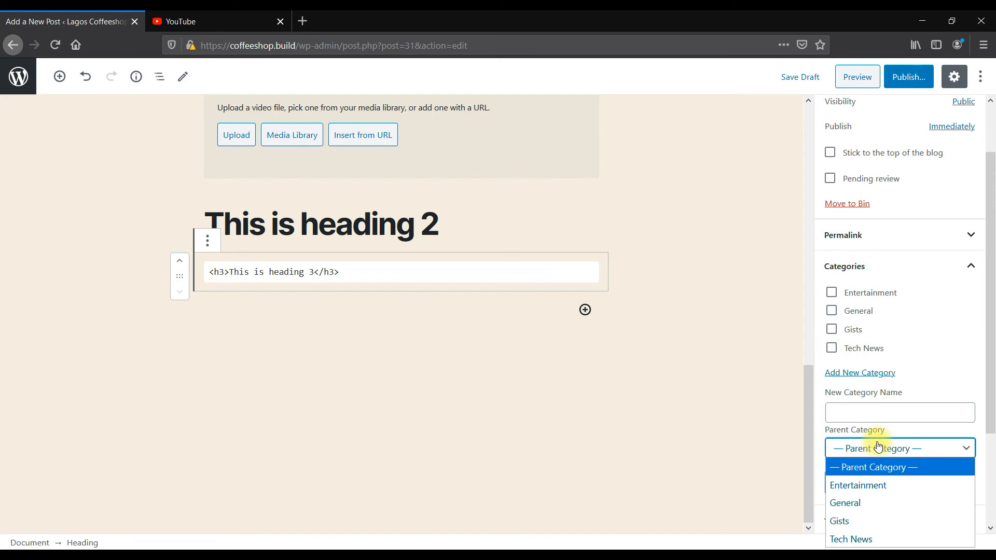
click(875, 485)
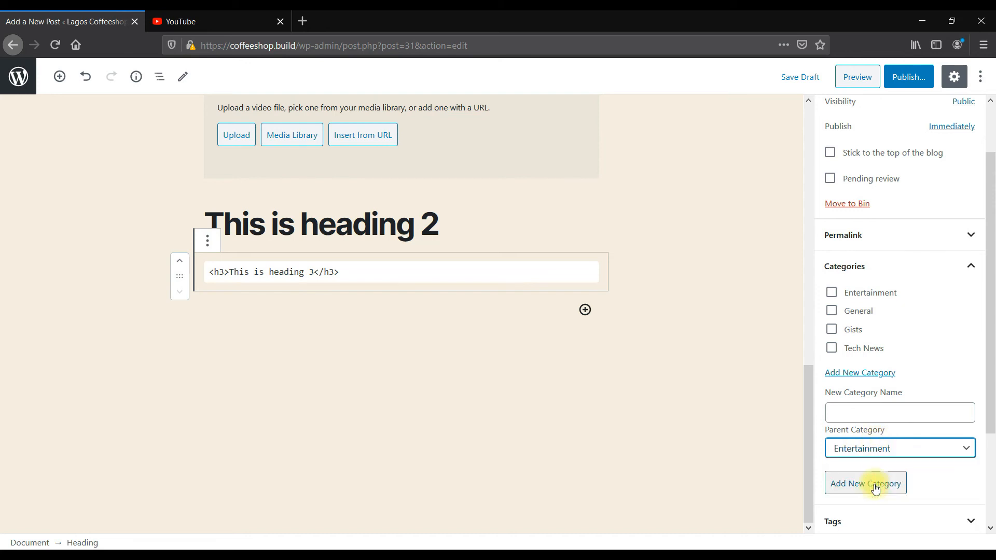
click(891, 412)
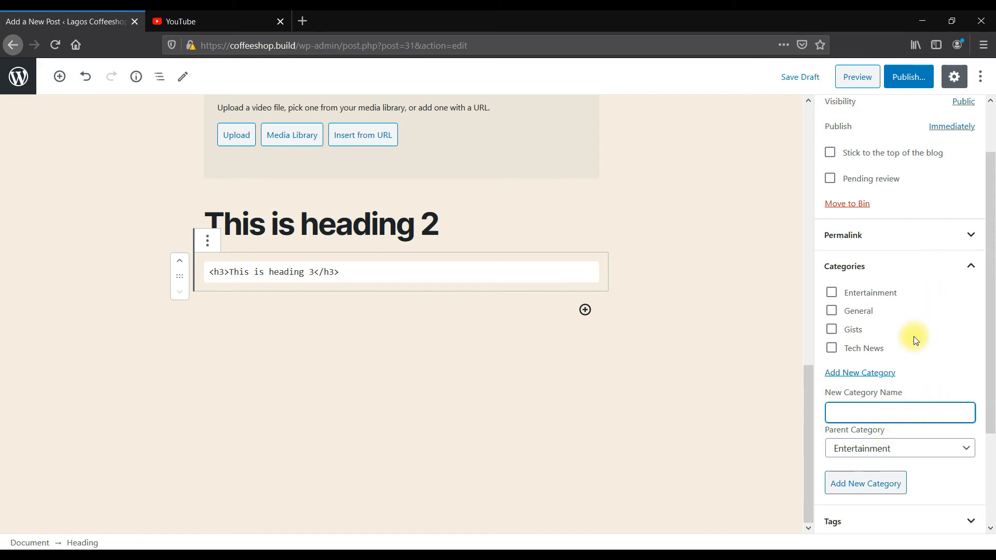
click(892, 447)
- Assign the post to the General and Entertainment categories and dismiss the chat notification
click(831, 311)
click(832, 311)
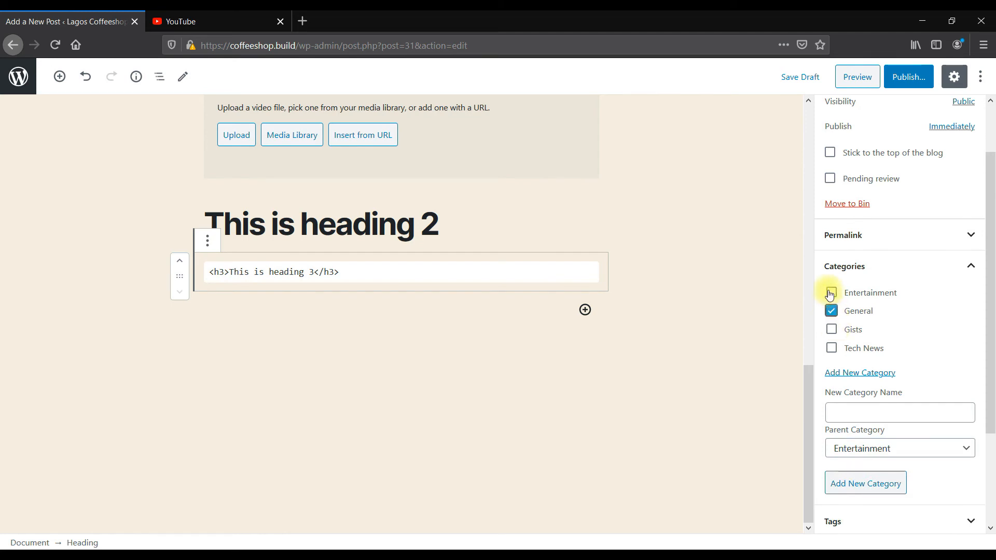
click(832, 293)
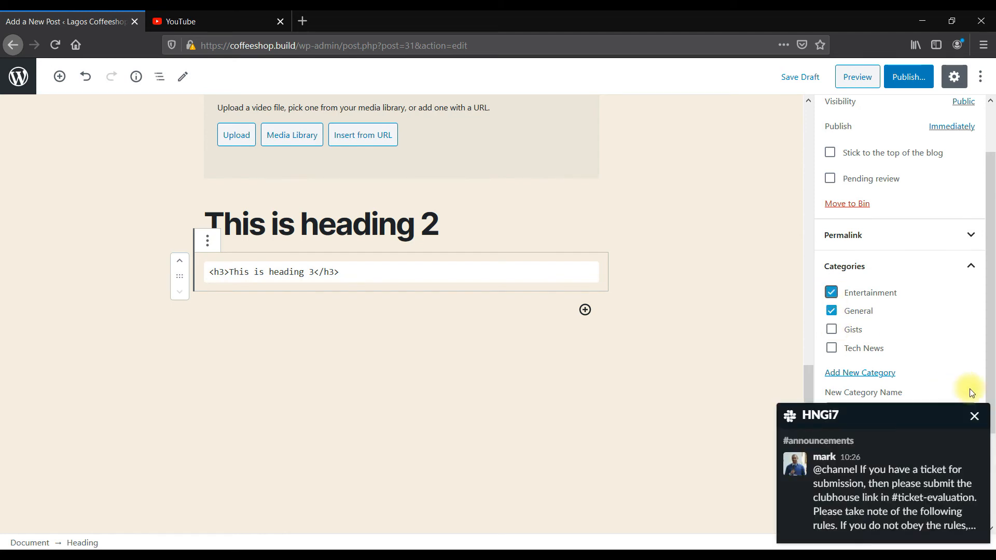
click(974, 416)
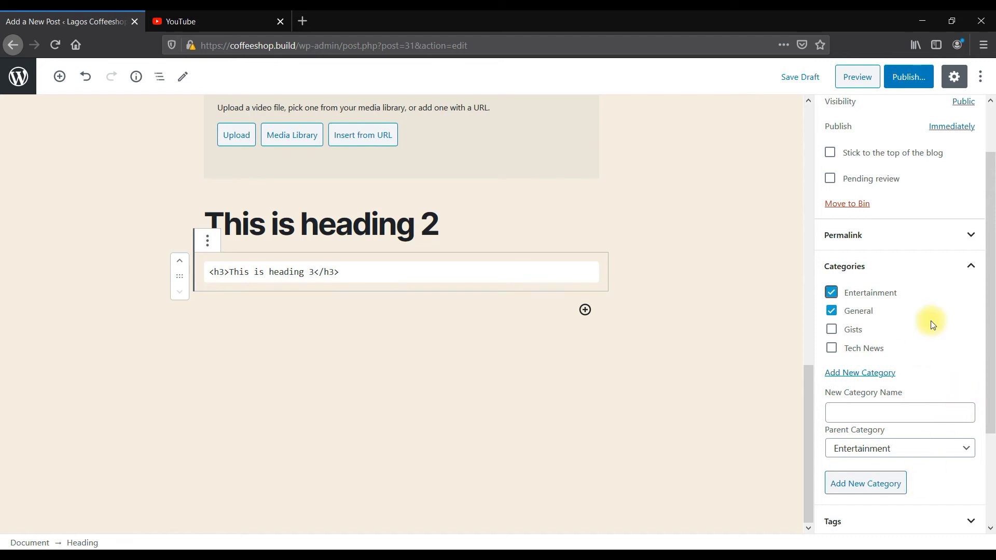
- Expand the post's Tags and Featured image settings
scroll(931, 322, down, 2)
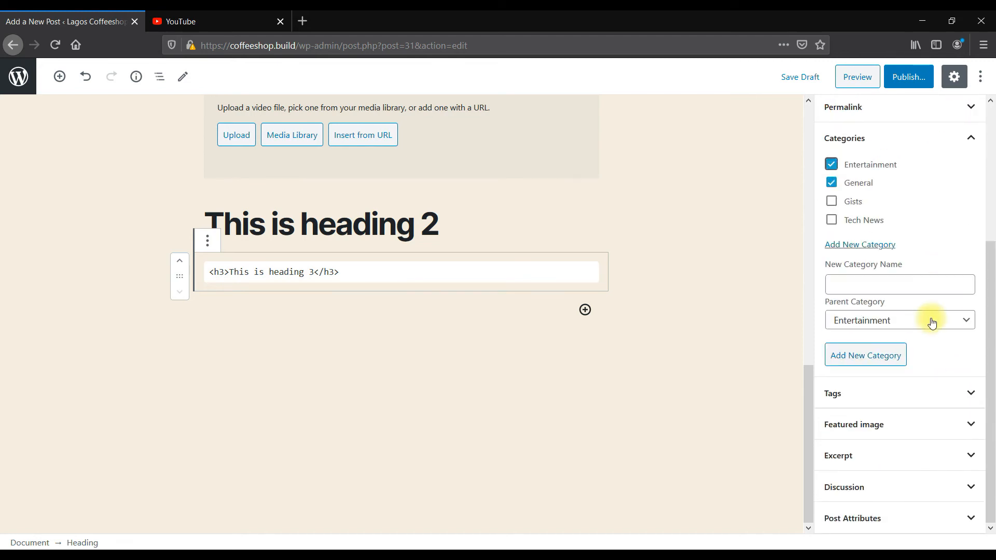
click(973, 396)
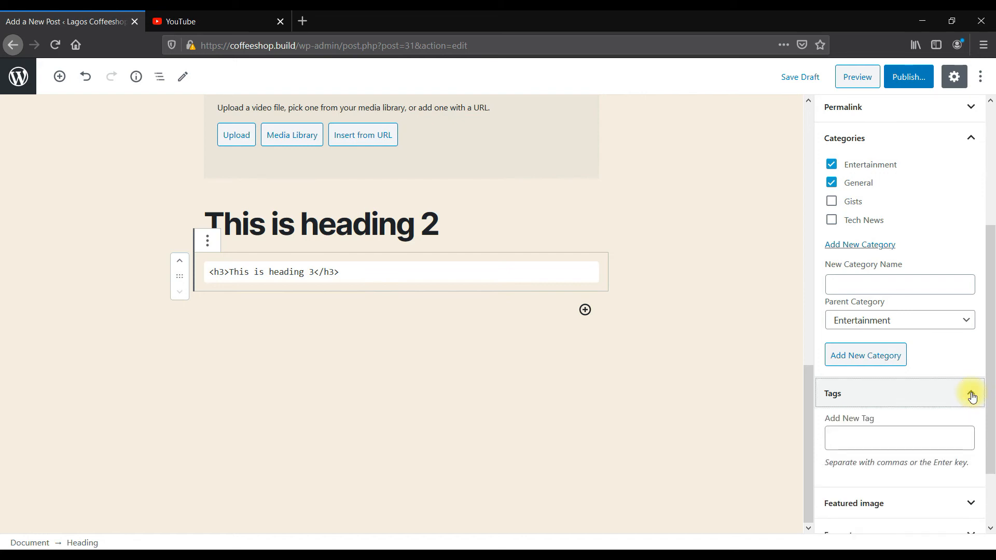
scroll(971, 393, down, 1)
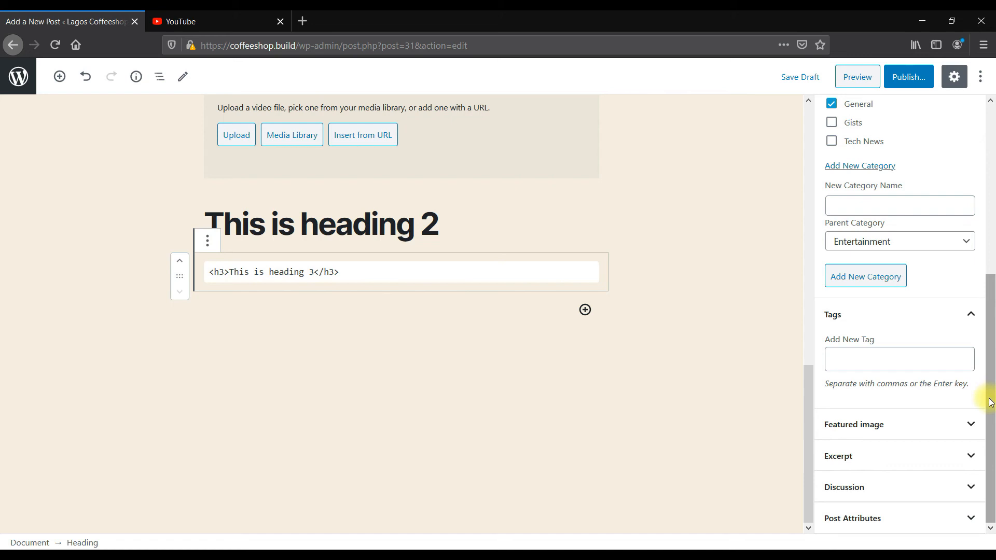
click(971, 423)
drag(989, 396, 992, 474)
- Search the web for "mashable" in a new browser tab and open the Mashable website
click(216, 21)
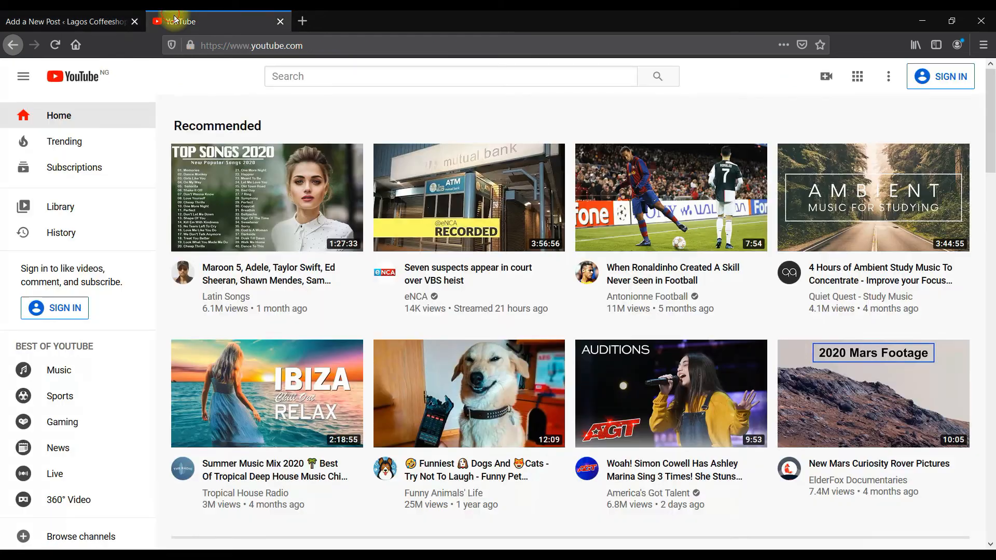
click(303, 20)
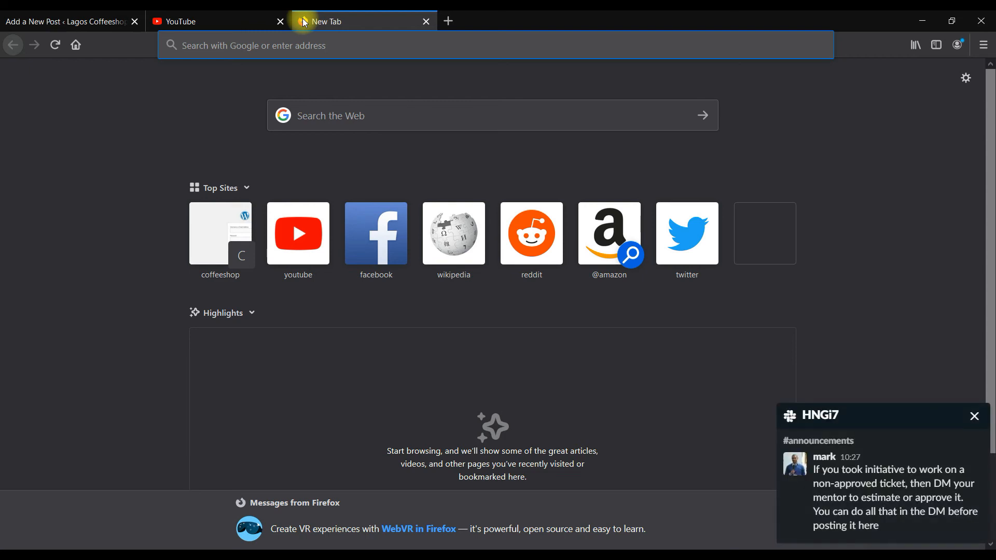
text(mashable)
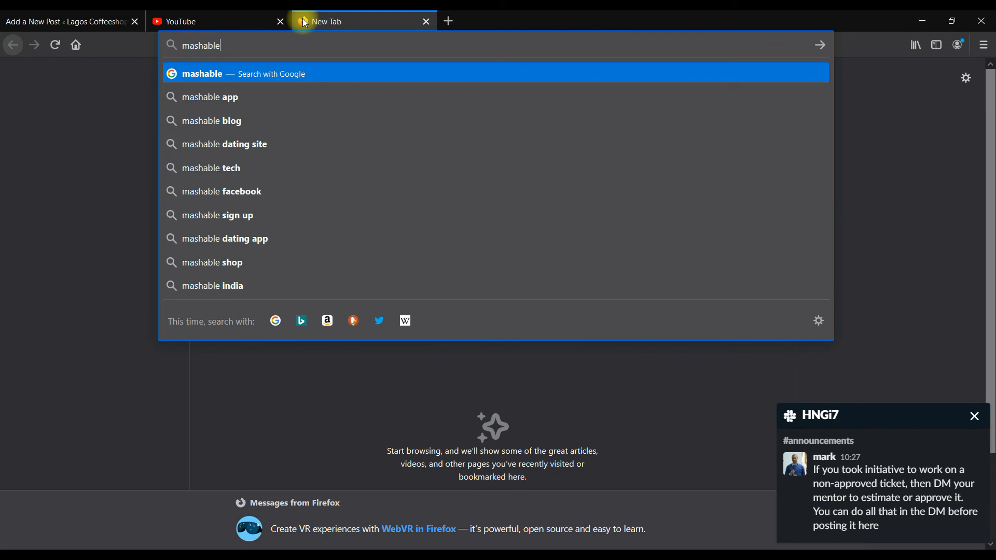
key(Return)
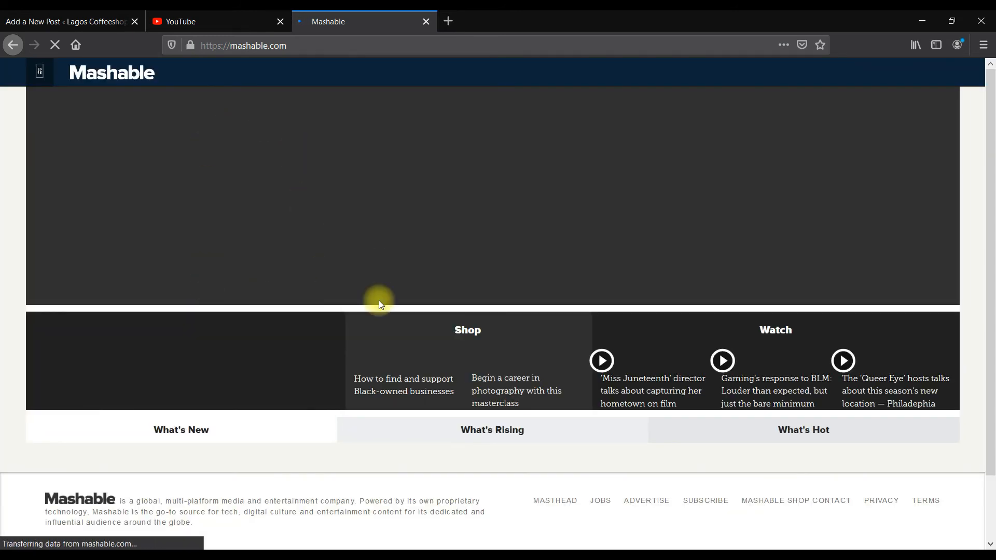
click(13, 44)
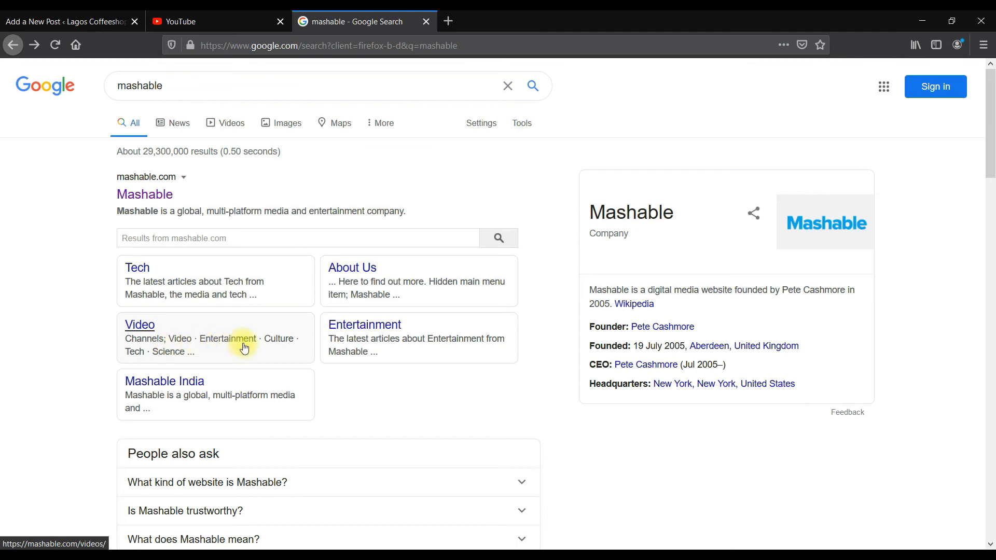
click(138, 195)
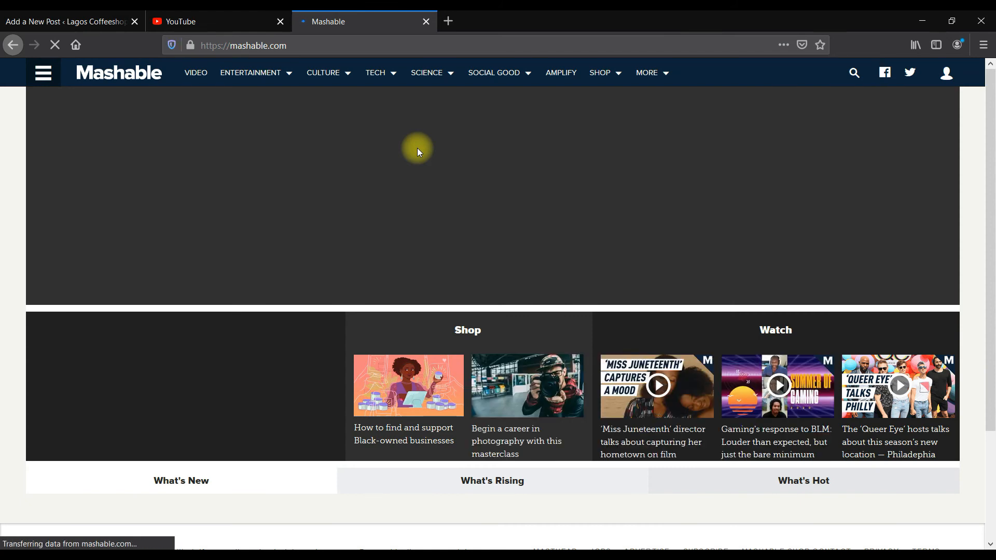
- Look through the article thumbnails and headlines on the Mashable home page as examples of featured images
scroll(417, 148, down, 1)
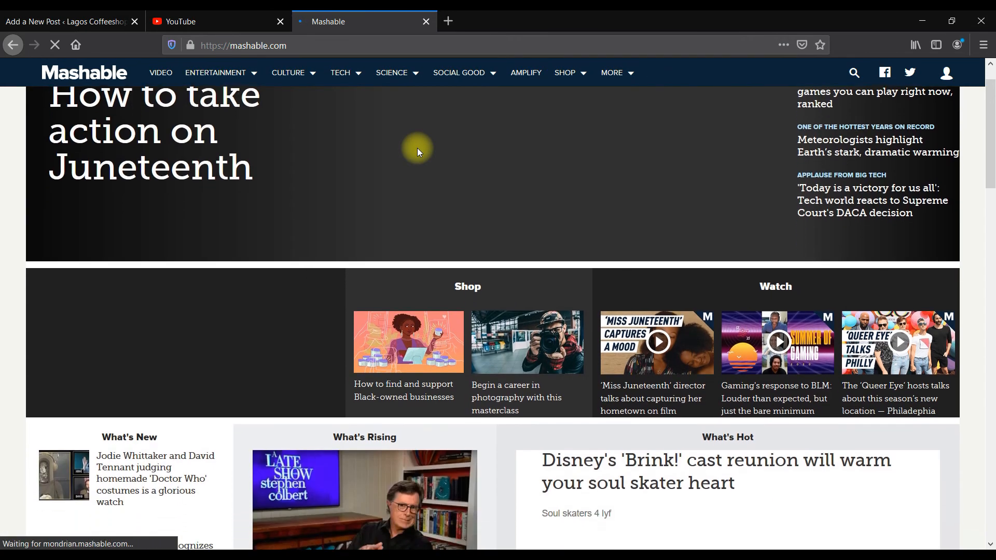
scroll(417, 148, down, 3)
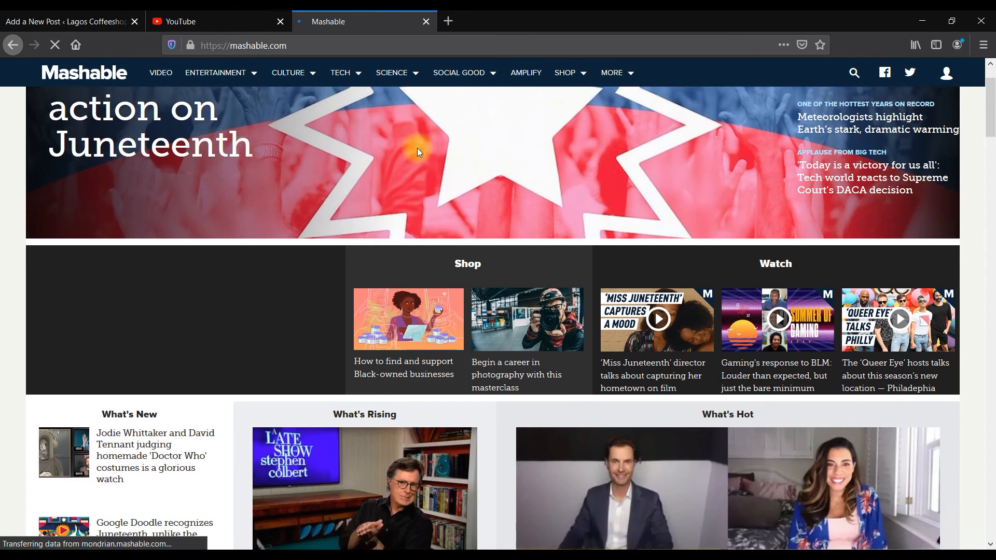
scroll(415, 148, down, 4)
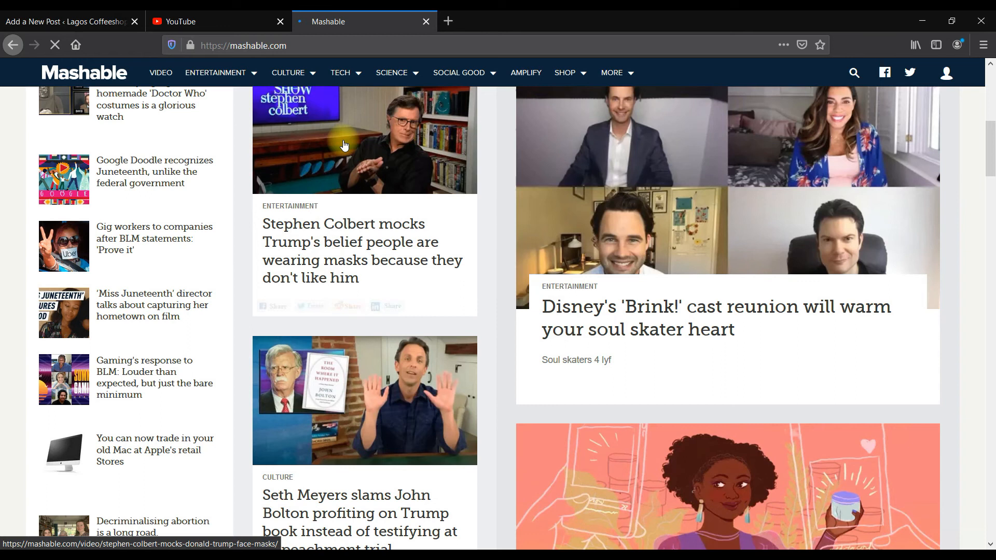
scroll(352, 292, up, 2)
scroll(358, 291, down, 2)
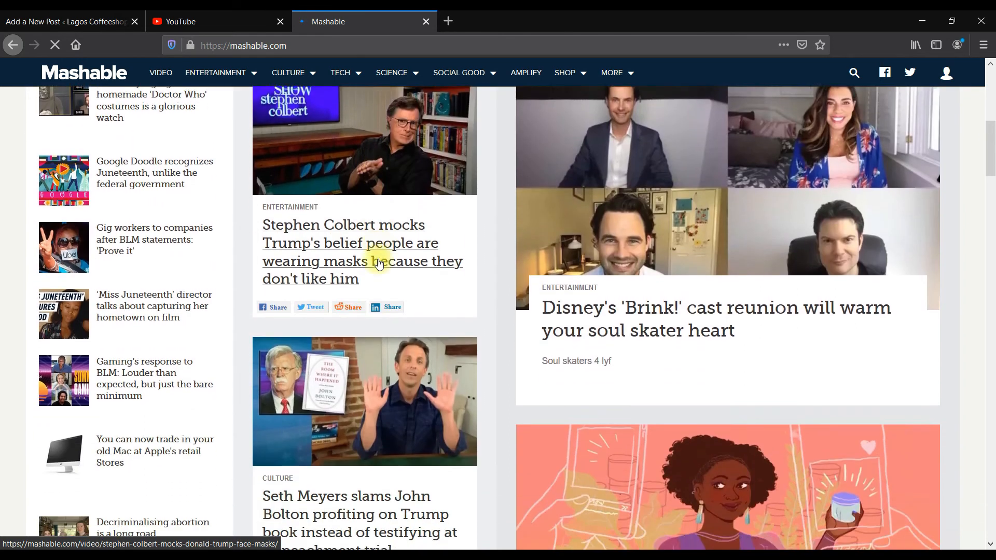
scroll(363, 395, down, 6)
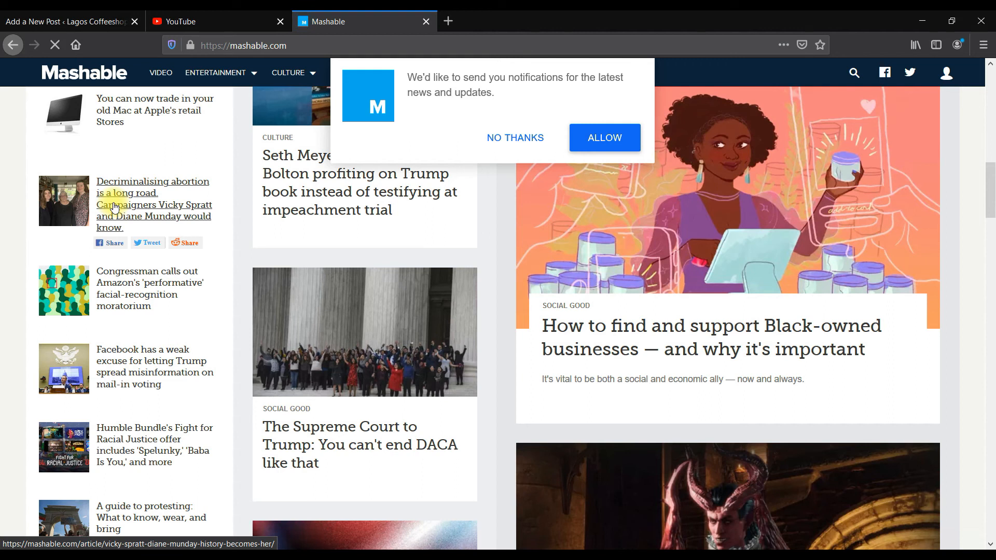
- Return to the post editor and set the media library photo of the coffee cup with an open book as featured image
click(91, 23)
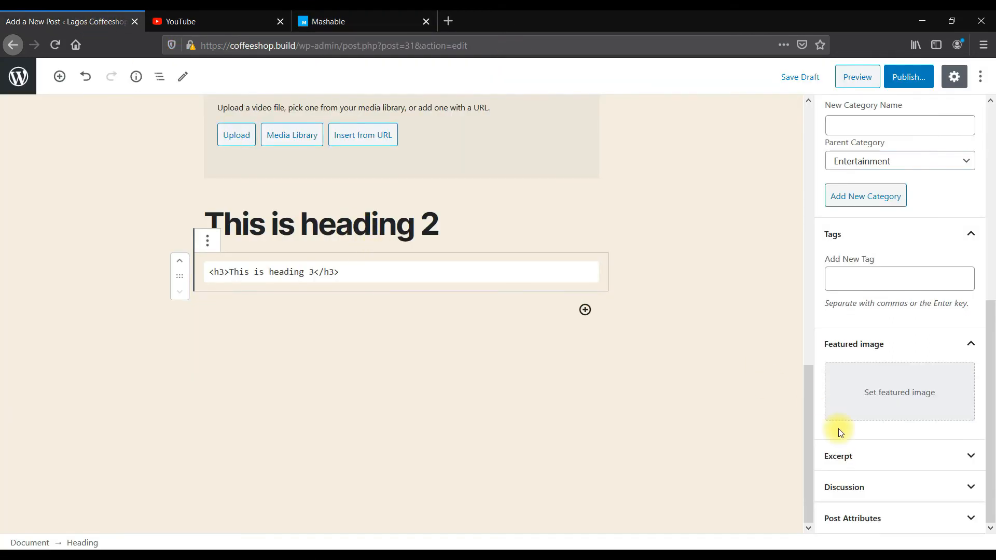
click(896, 396)
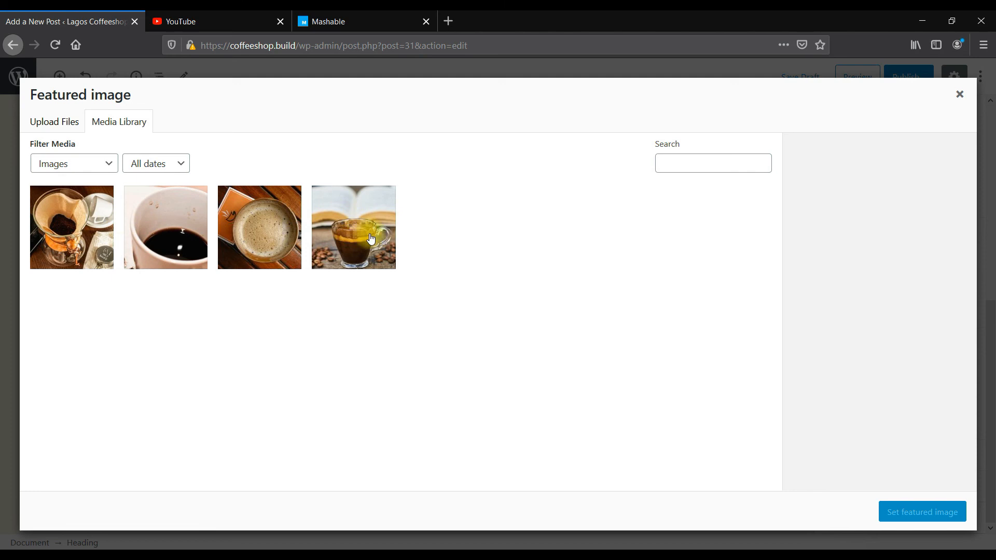
click(350, 222)
click(881, 508)
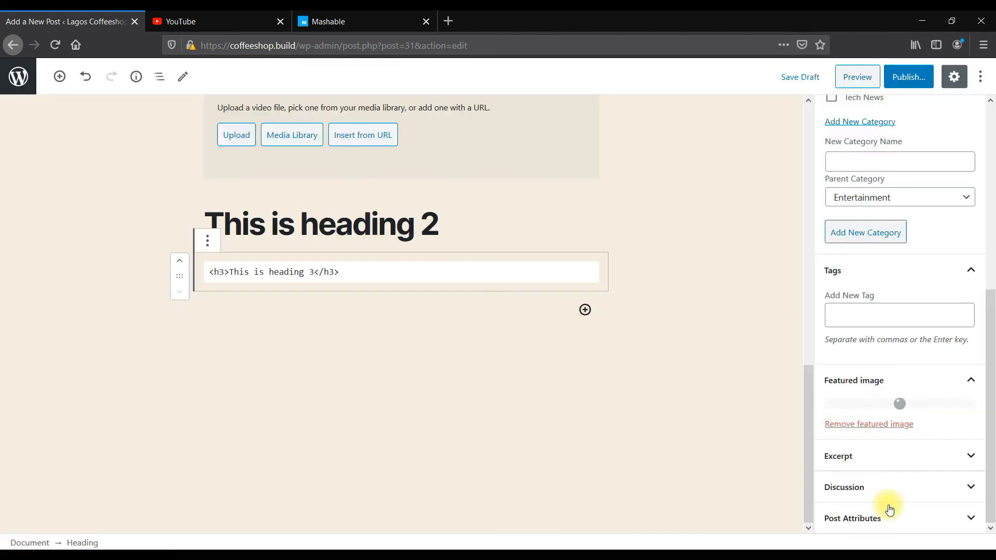
scroll(889, 508, down, 2)
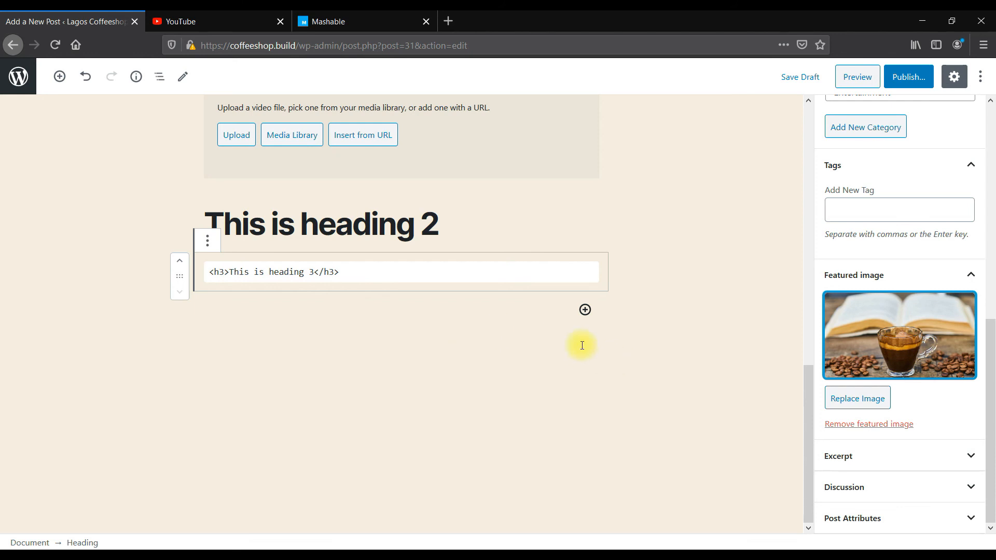
- Search the blocks for "galle" and add a Gallery block below the heading 3 block
click(585, 310)
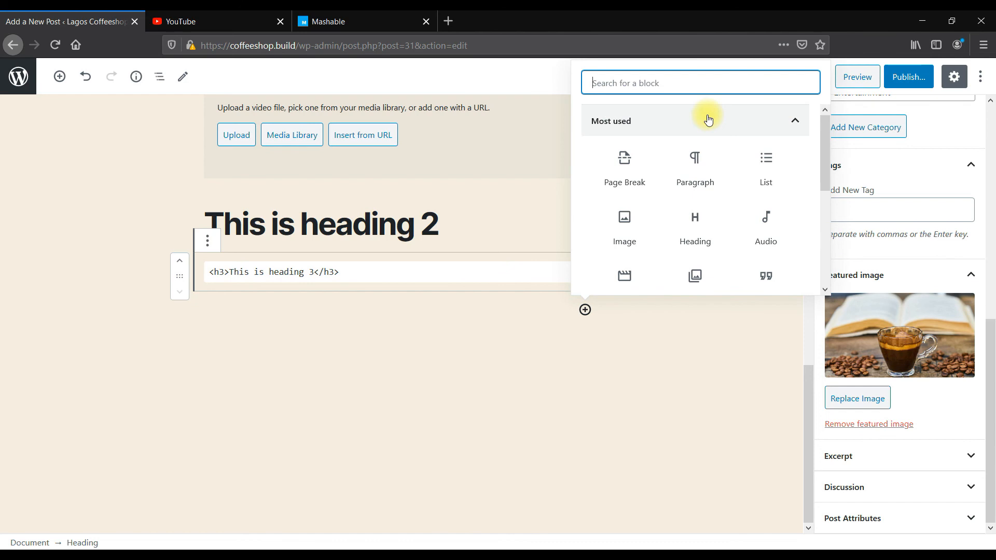
text(galle)
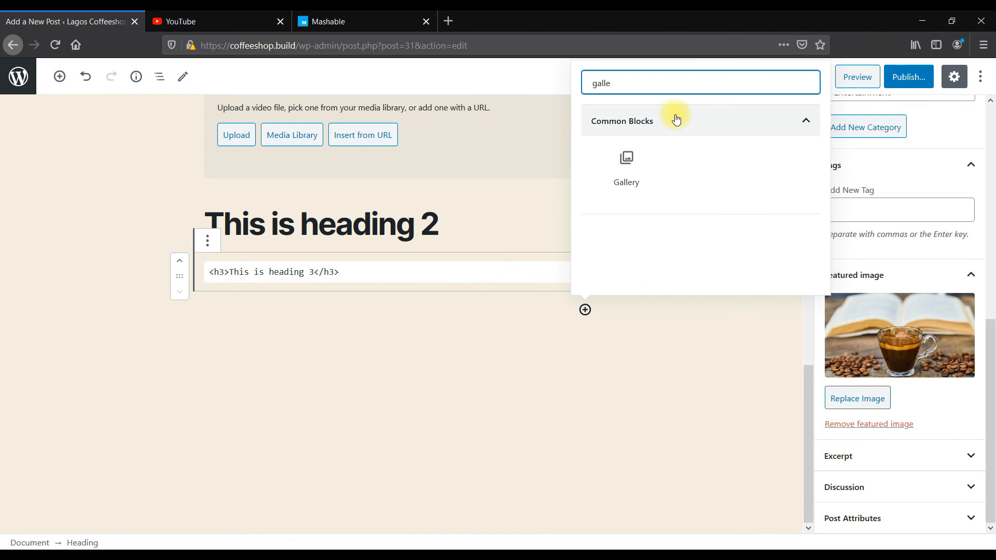
click(639, 157)
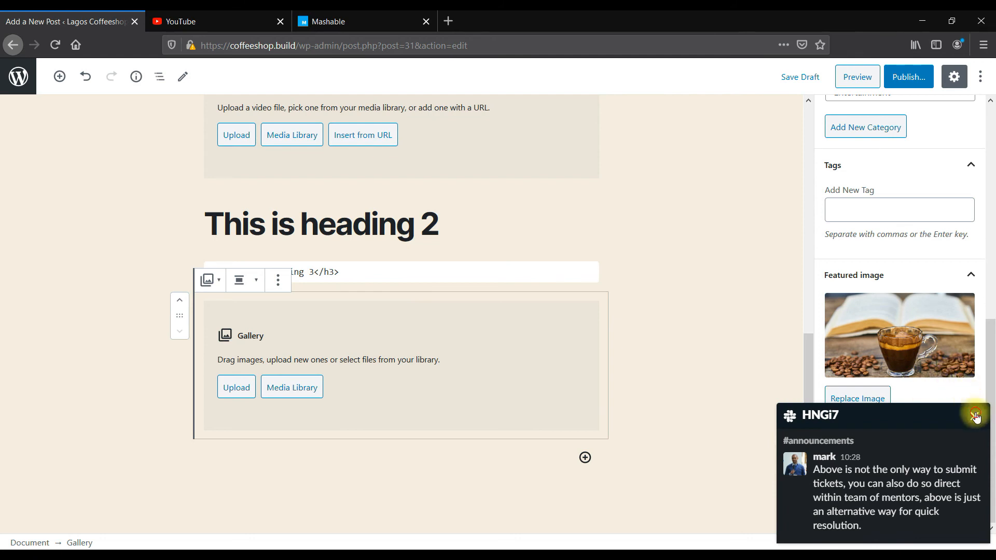
- Fill the Gallery block with the media library photos captioned "Coffee in a cup" and "Black Coffee"
click(974, 415)
click(299, 390)
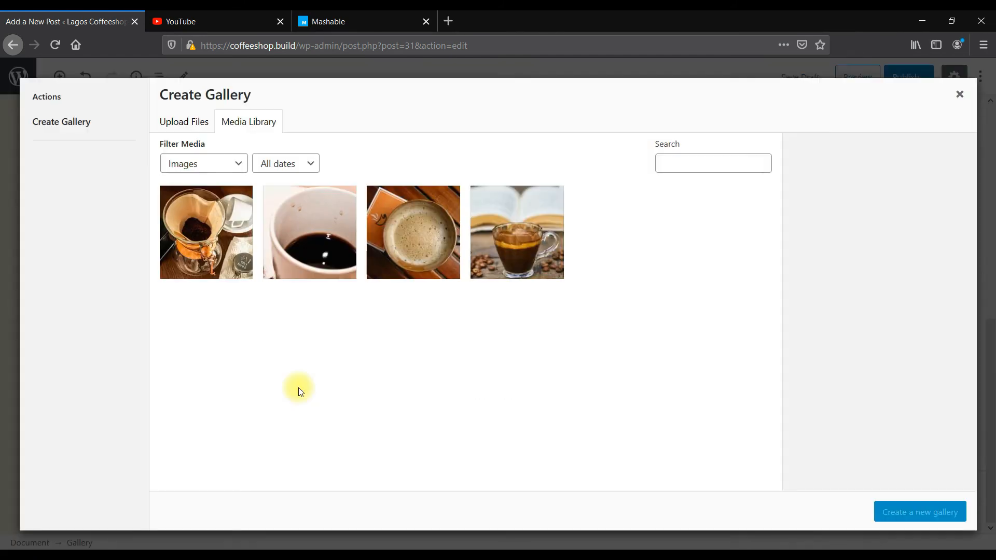
click(409, 224)
click(316, 236)
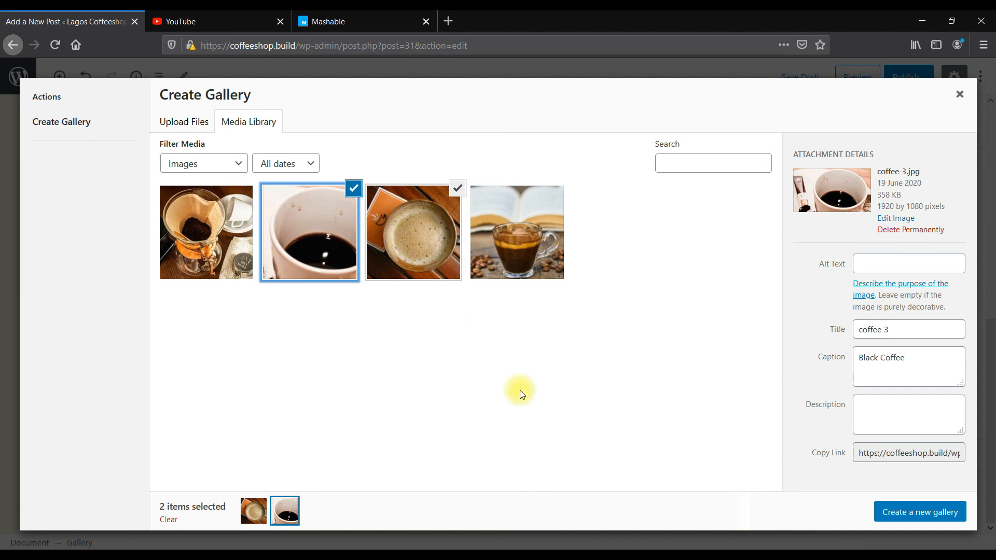
click(906, 517)
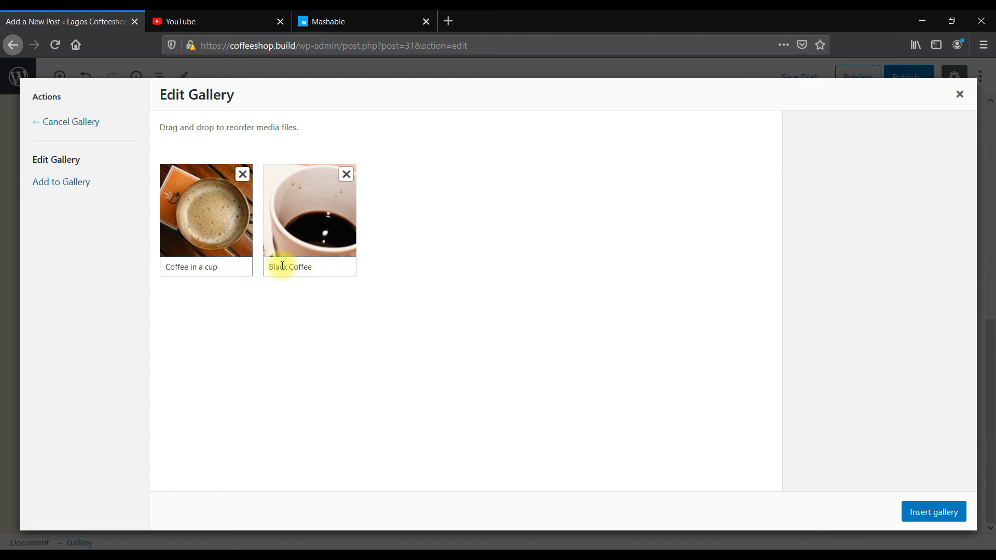
click(935, 519)
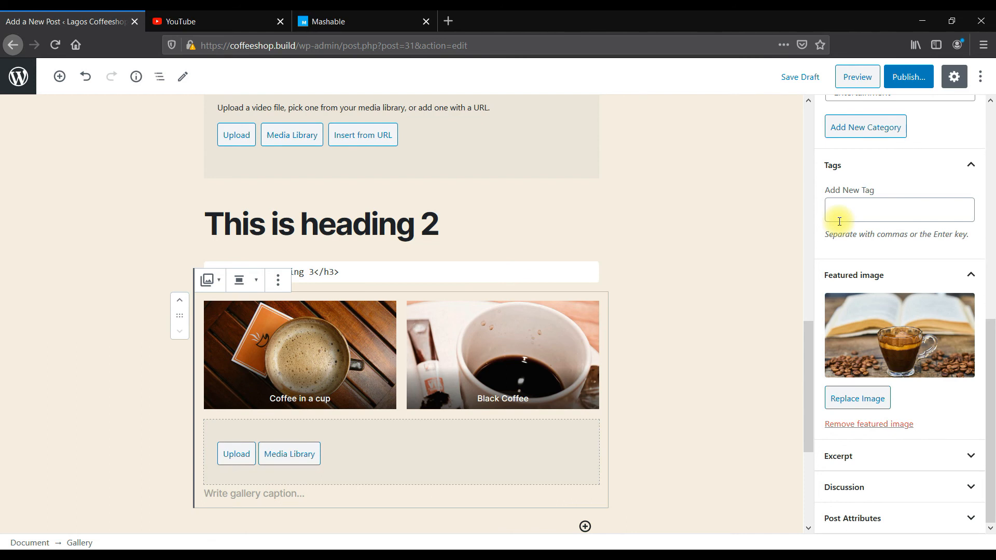
- Review the gallery block's settings and the post's visibility and publish date options without changing them
scroll(839, 221, up, 5)
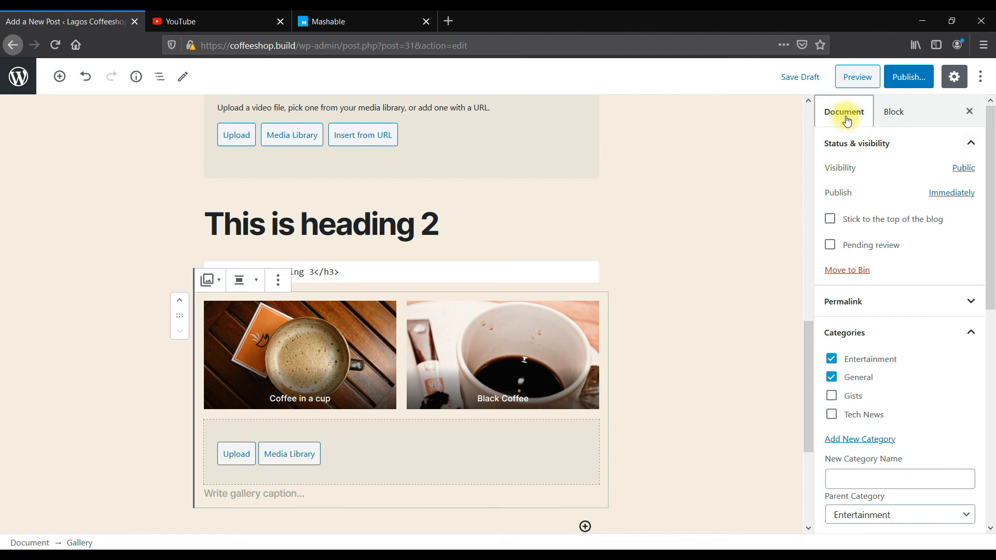
click(890, 110)
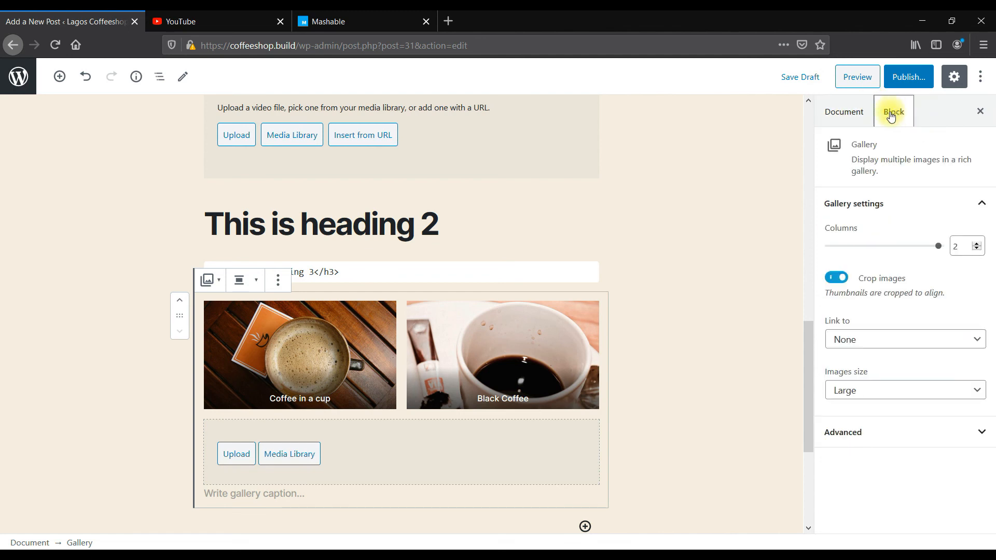
click(849, 110)
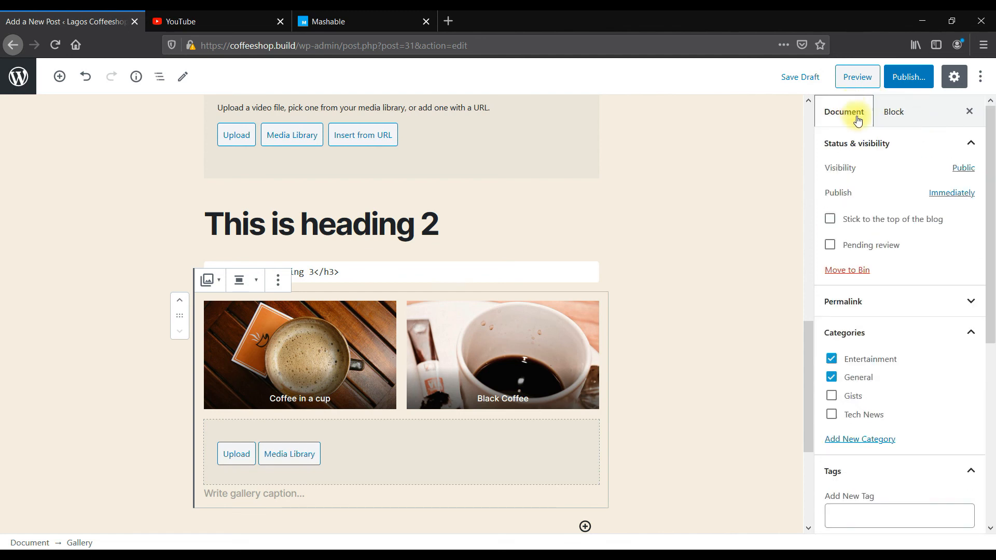
click(966, 169)
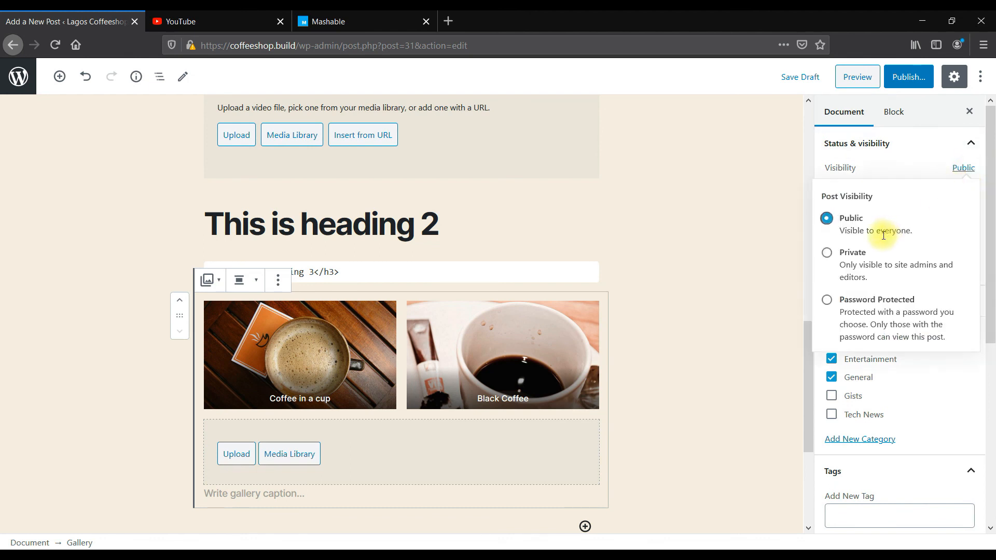
click(906, 169)
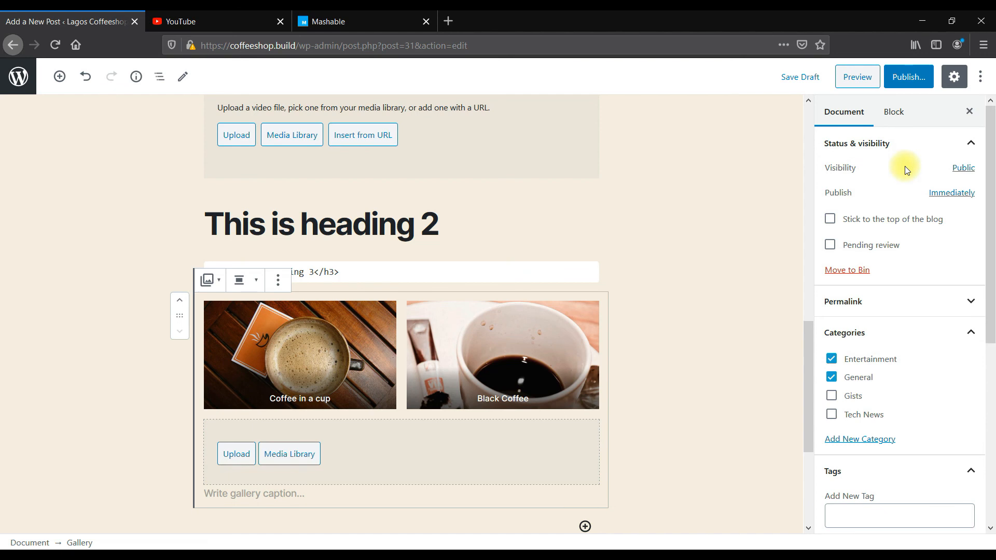
click(944, 194)
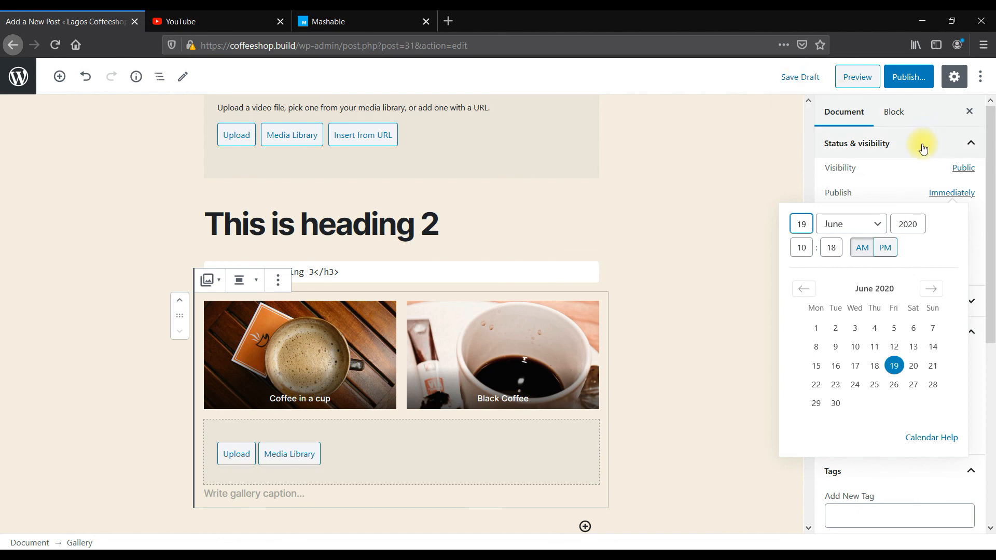
click(992, 160)
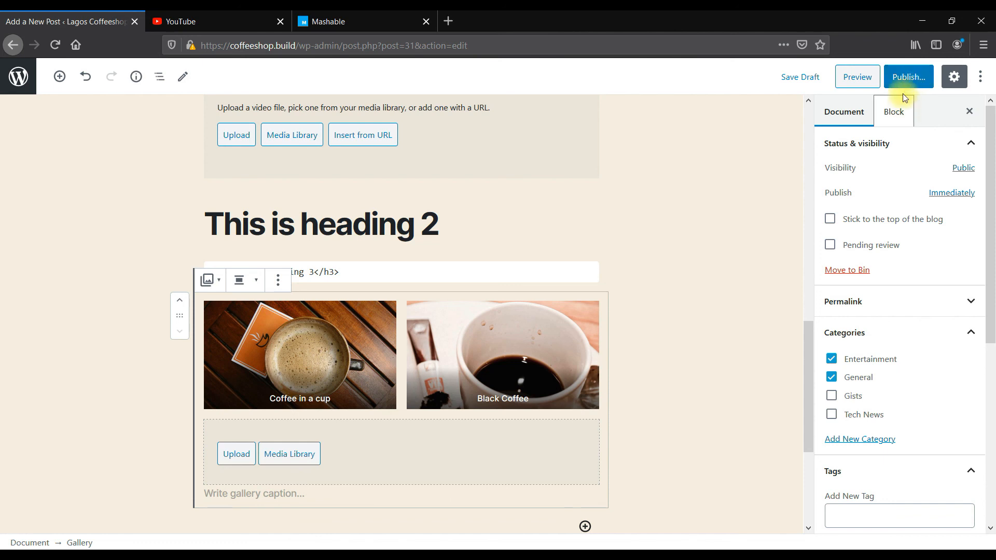
- Publish the post with its current settings and open the live post in a new browser tab
click(913, 82)
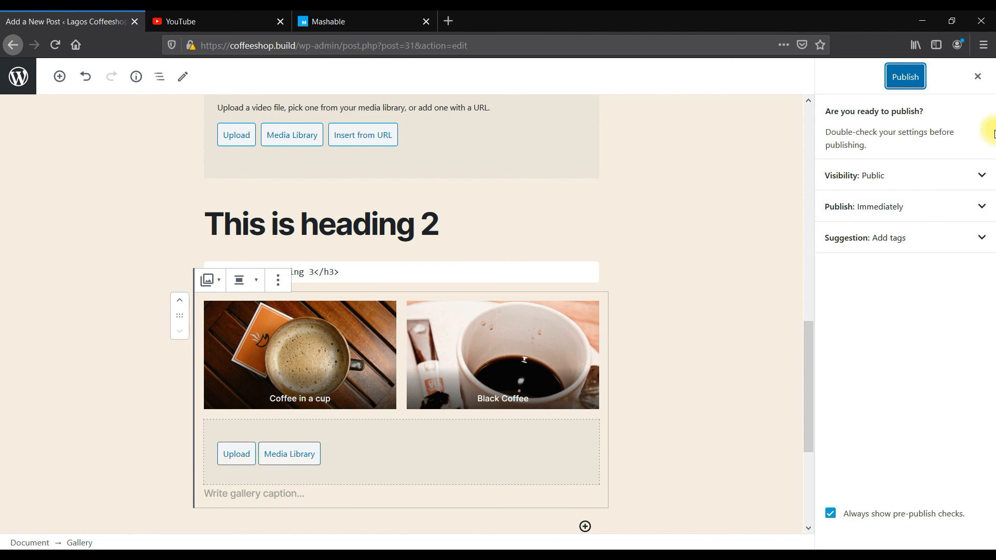
click(909, 77)
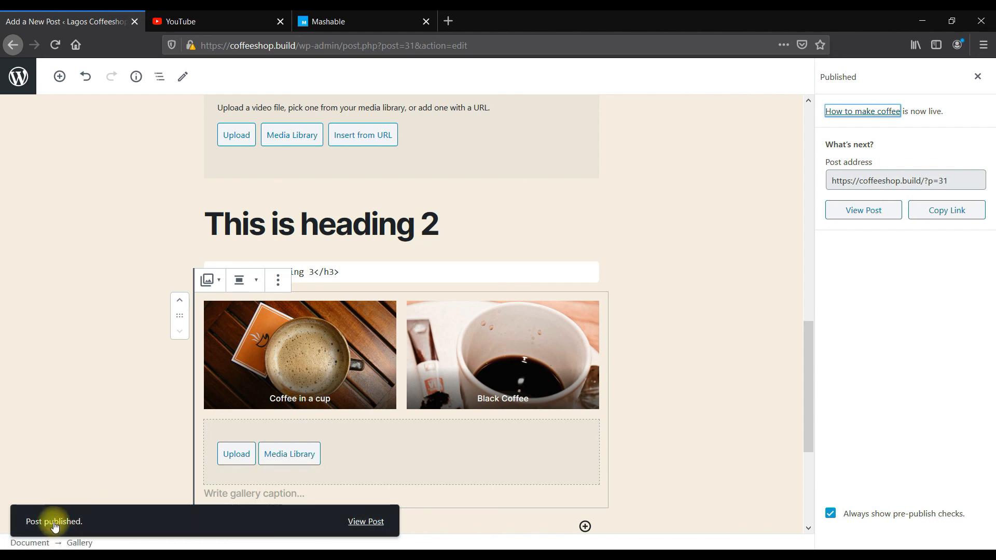
middle_click(377, 529)
click(210, 21)
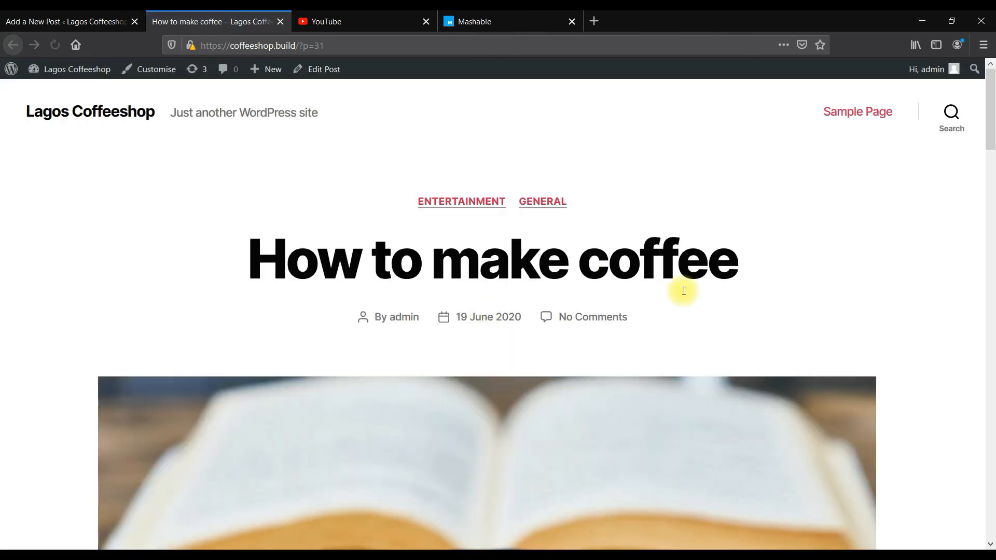
- Look through the published "How to make coffee" page from the title to the gallery and back
scroll(683, 291, down, 4)
scroll(683, 291, down, 20)
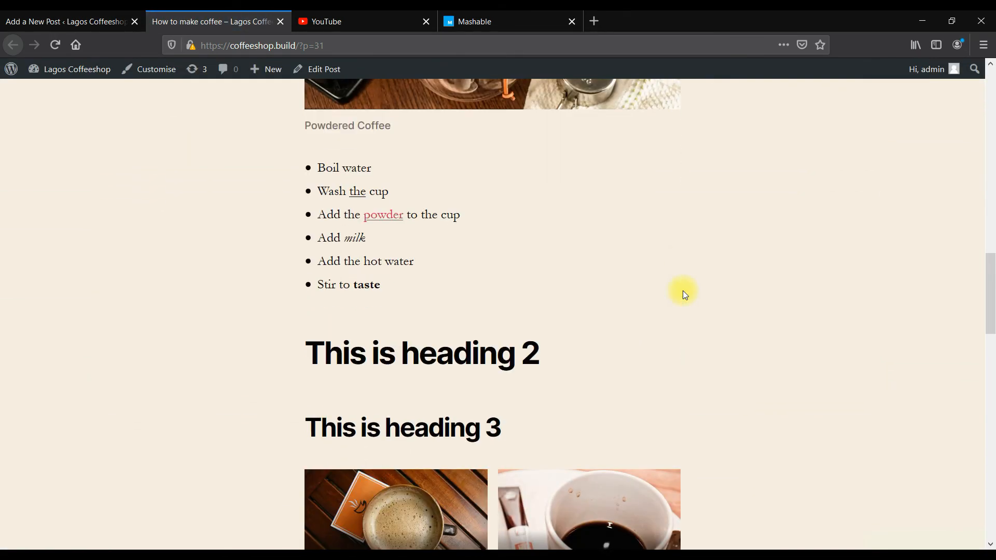
scroll(683, 291, down, 5)
scroll(683, 290, up, 20)
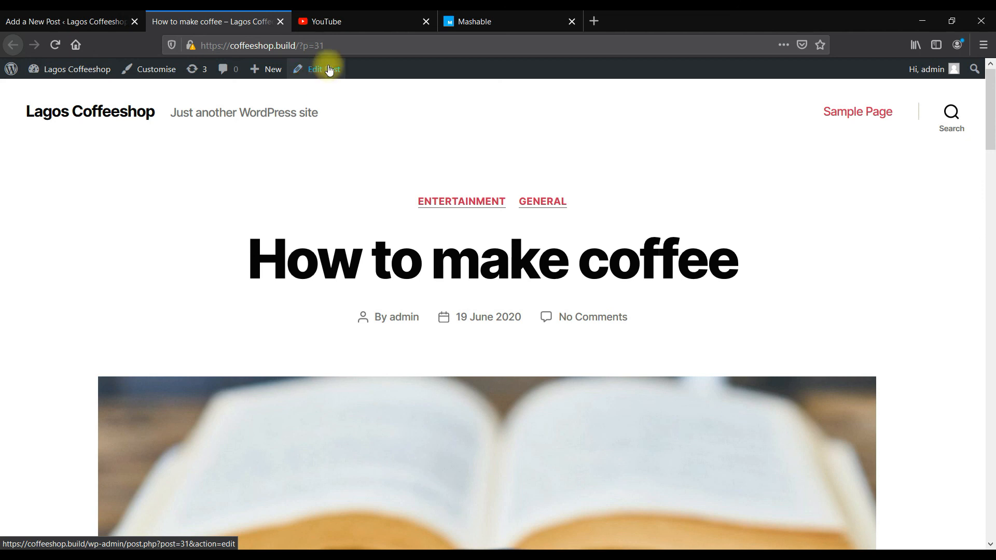
- Leave the post editor for the list of all posts and show the actions available for "How to make coffee"
click(80, 17)
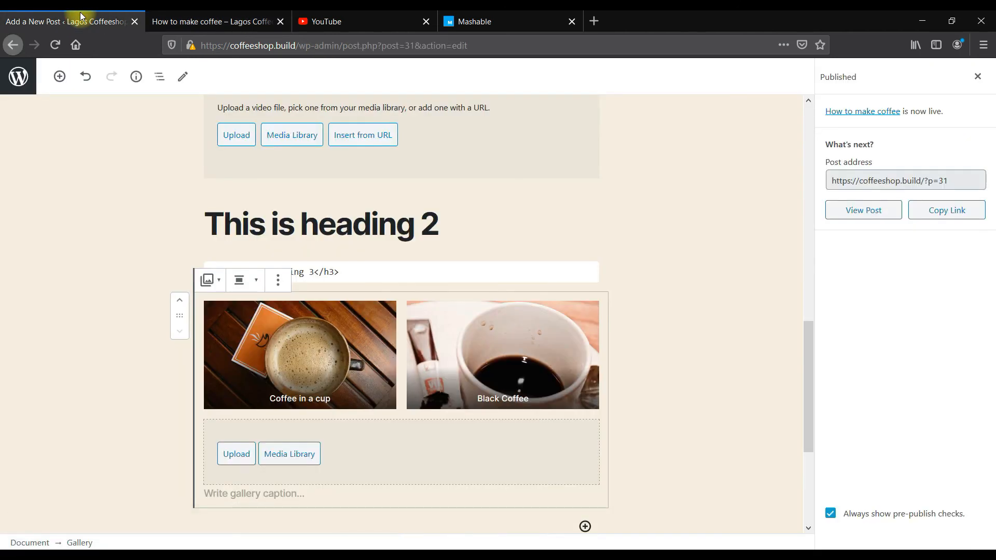
click(20, 83)
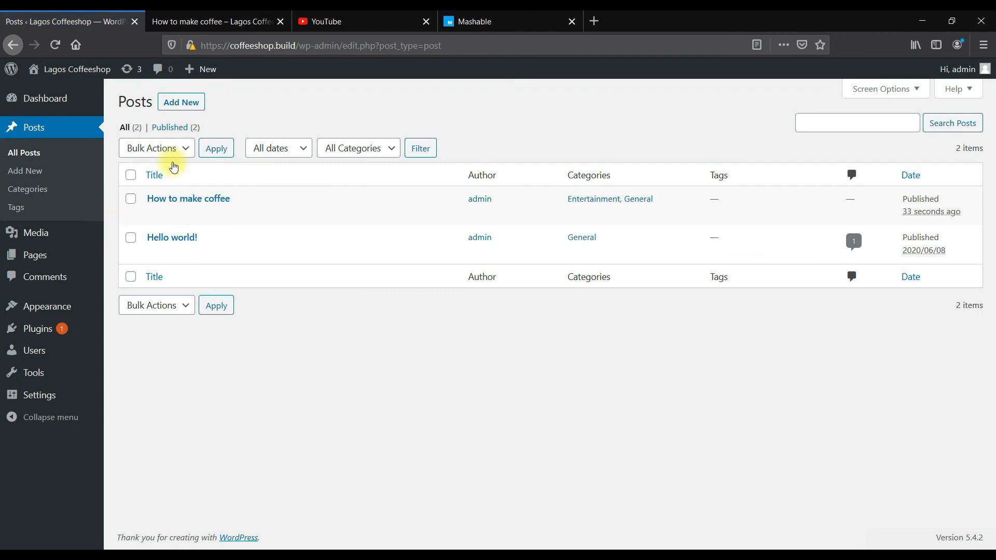
mouse_move(153, 245)
mouse_move(148, 218)
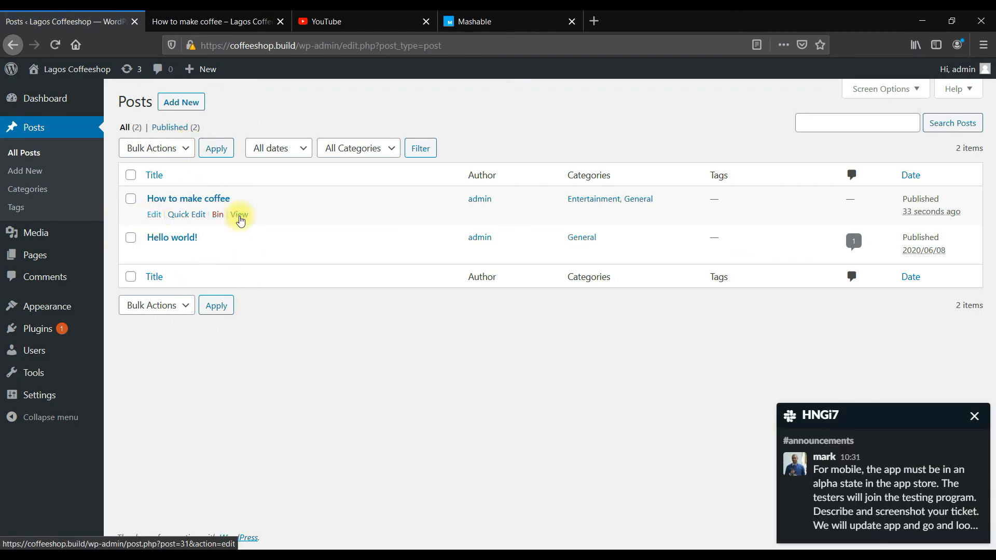
click(974, 416)
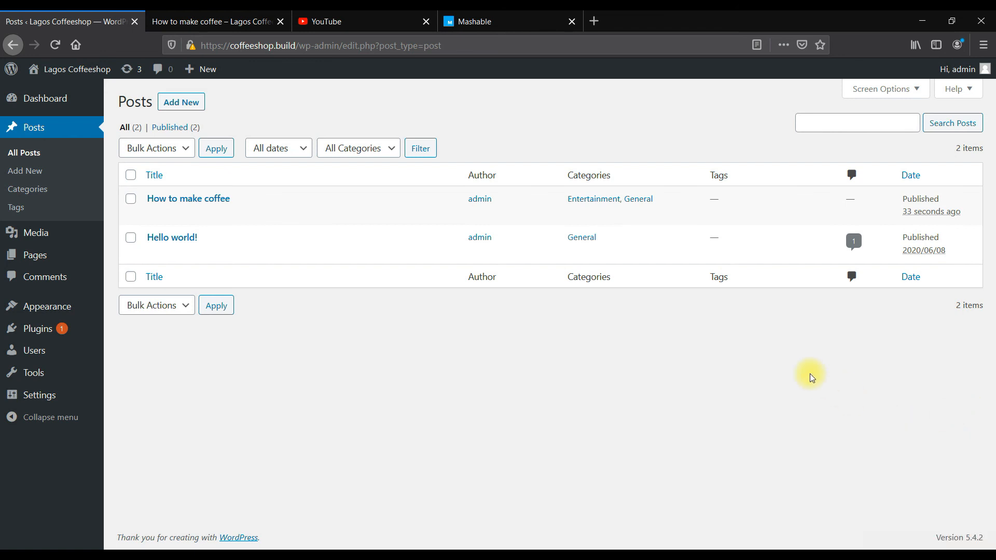